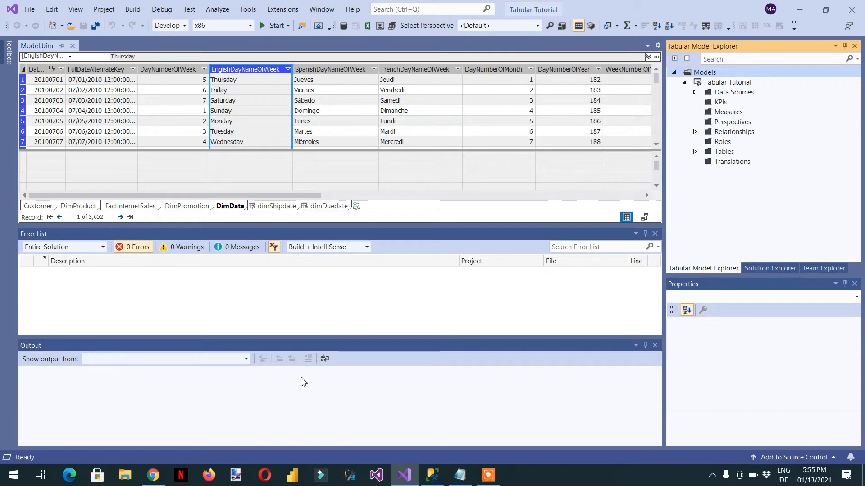
Switch to SQL Server Management Studio and connect to the Analysis Services server LAPTOP-A2A3B29R with Windows Authentication.
mouse_move(431, 480)
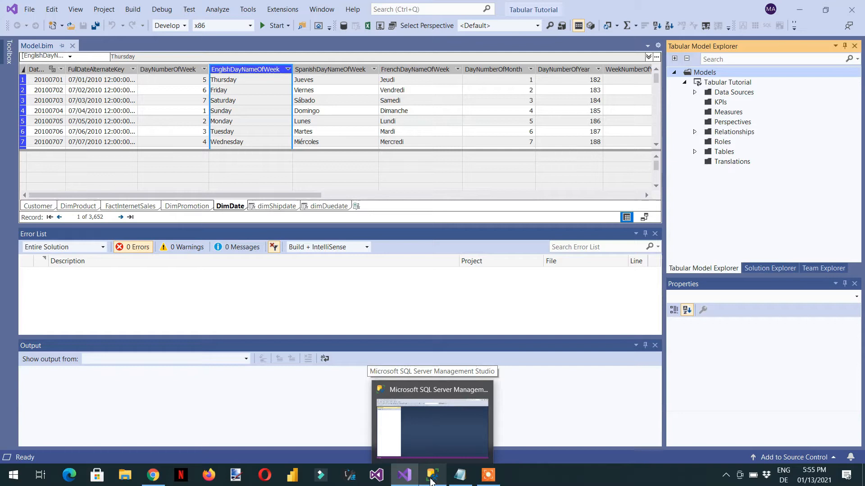
left_click(431, 480)
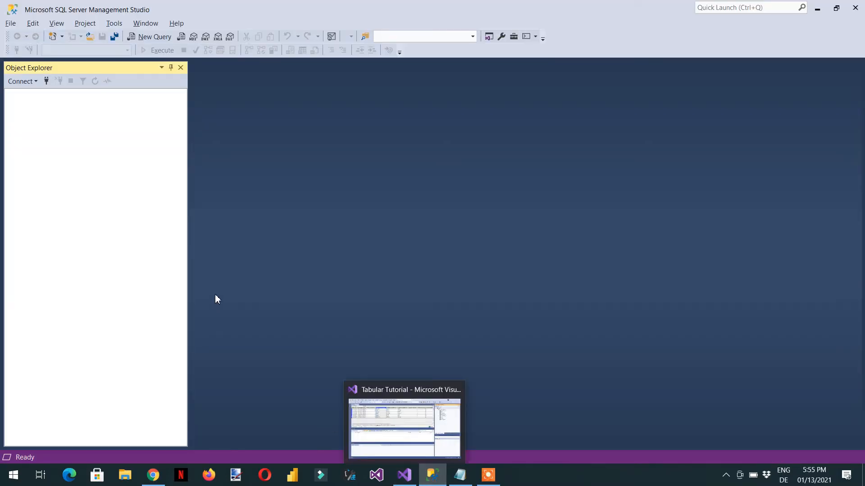
left_click(36, 82)
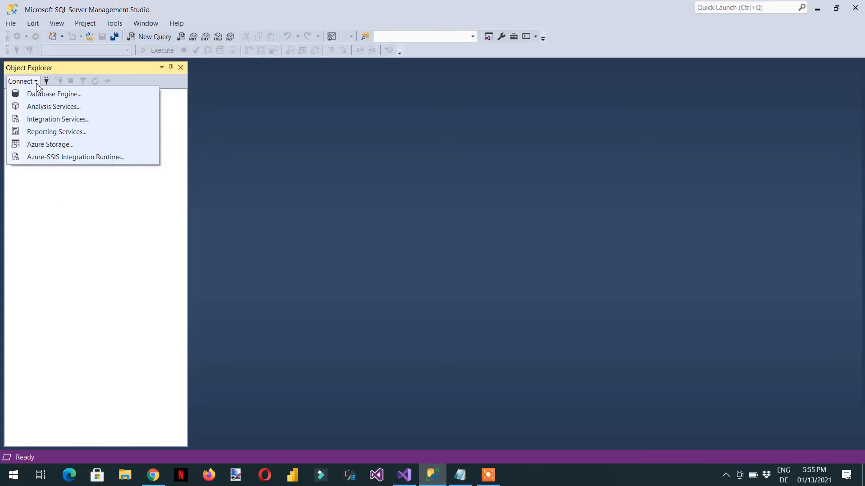
left_click(46, 108)
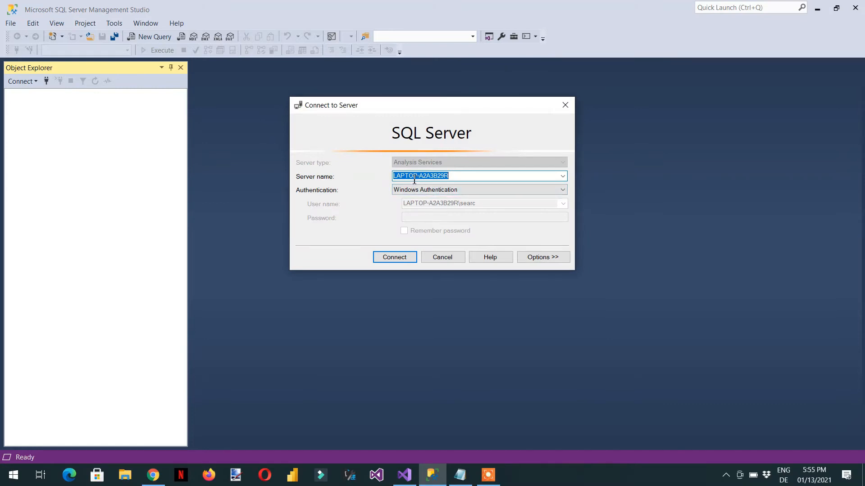
left_click(386, 260)
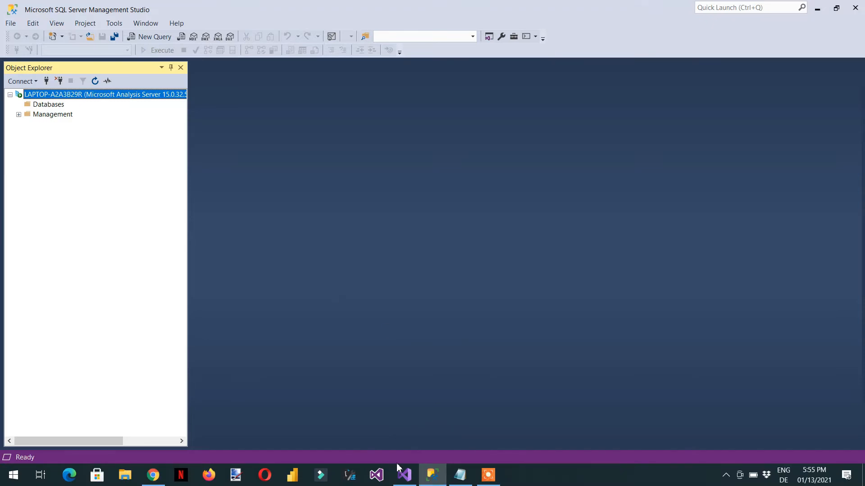
Switch to Visual Studio and check the deployment server settings in the Tabular Tutorial project's properties, leaving them unchanged.
left_click(404, 475)
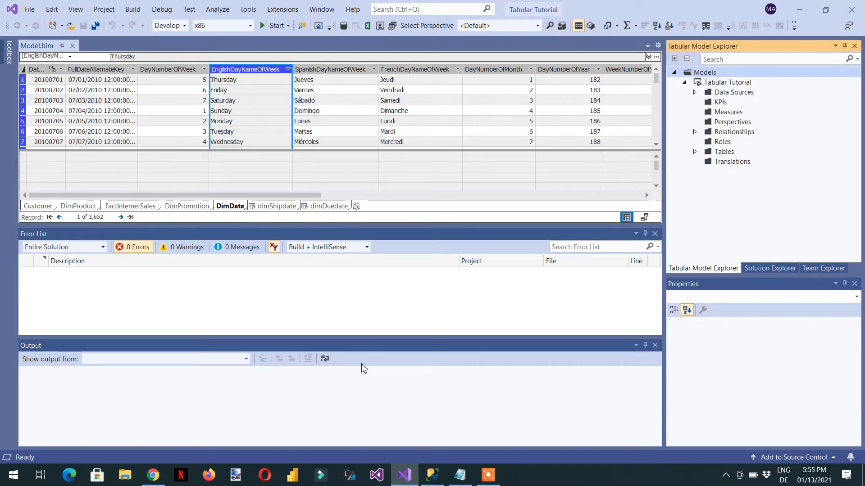
left_click(756, 270)
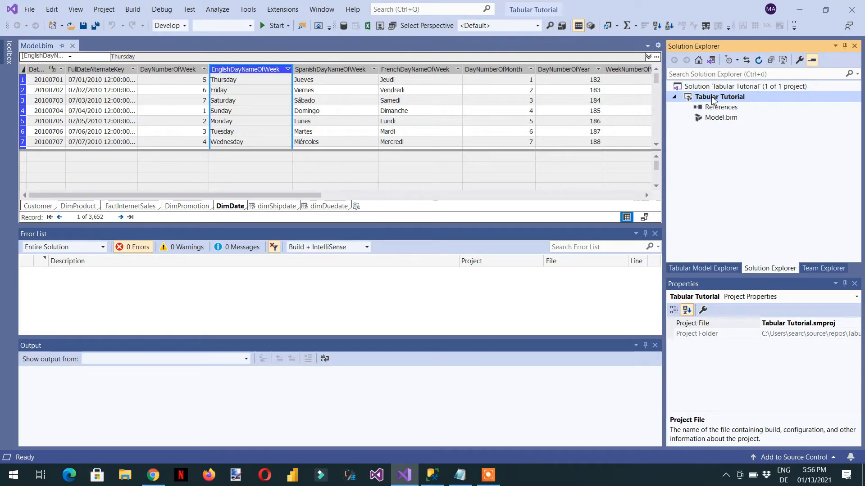
right_click(712, 99)
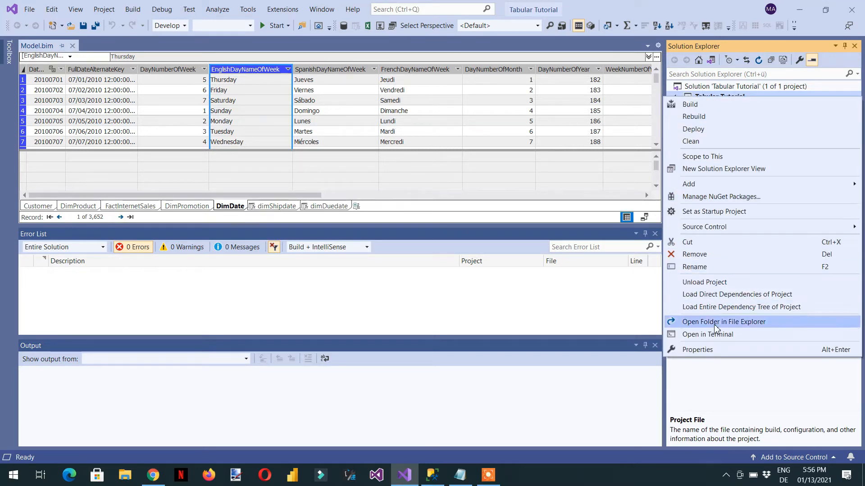
left_click(714, 349)
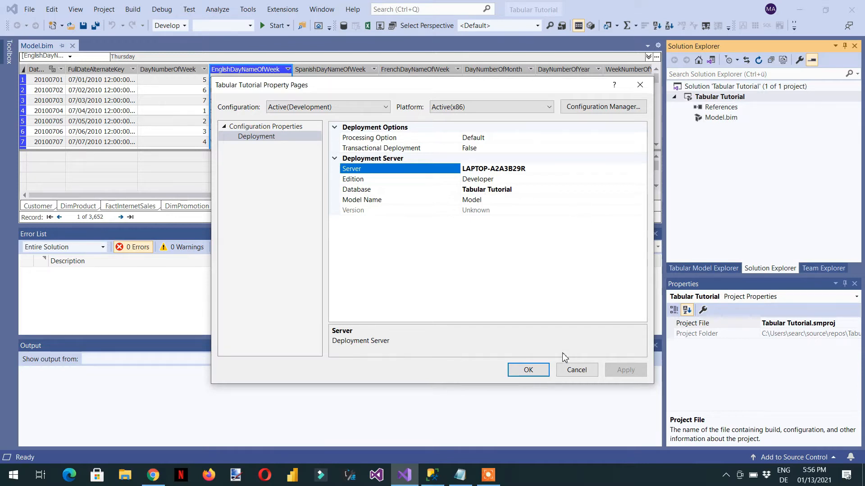
left_click(571, 371)
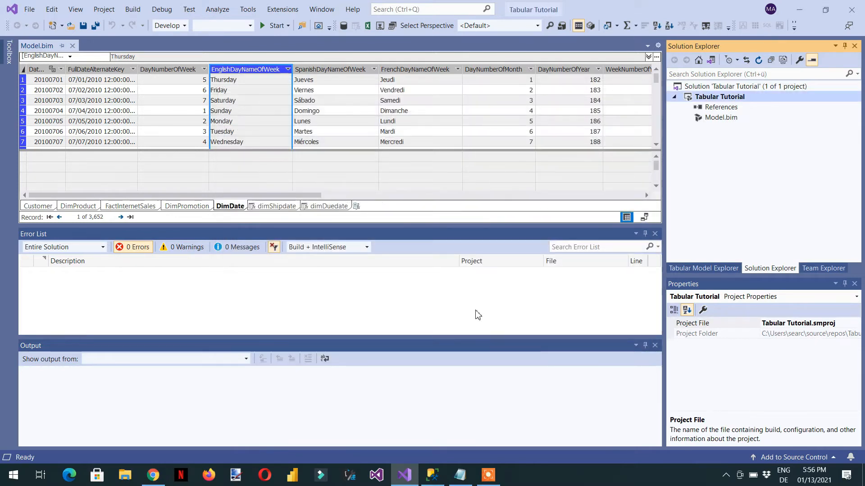
Deploy the Tabular Tutorial project to the server and close the deployment report.
right_click(724, 98)
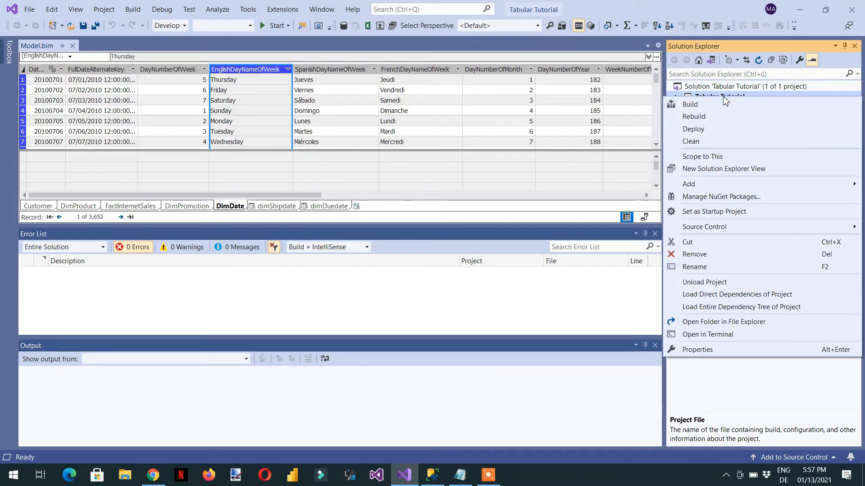
left_click(714, 130)
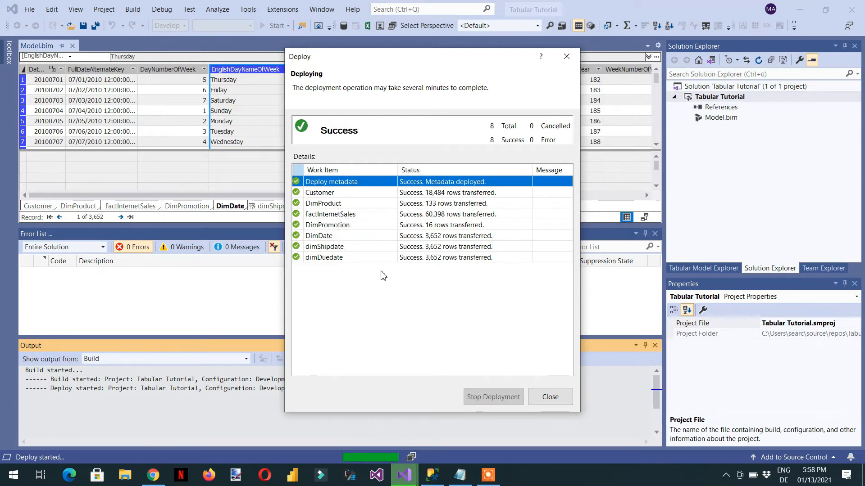
left_click(550, 401)
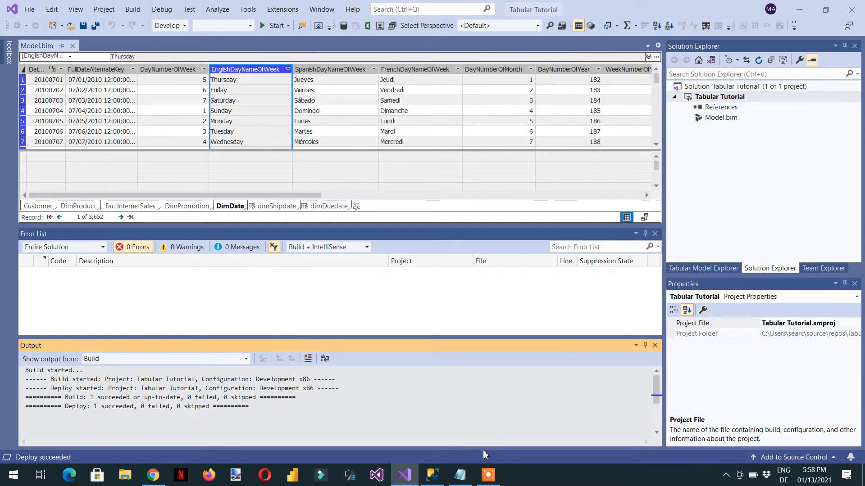
Switch to SQL Server Management Studio, refresh the server's objects and examine the tables of the Tabular Tutorial database.
left_click(432, 475)
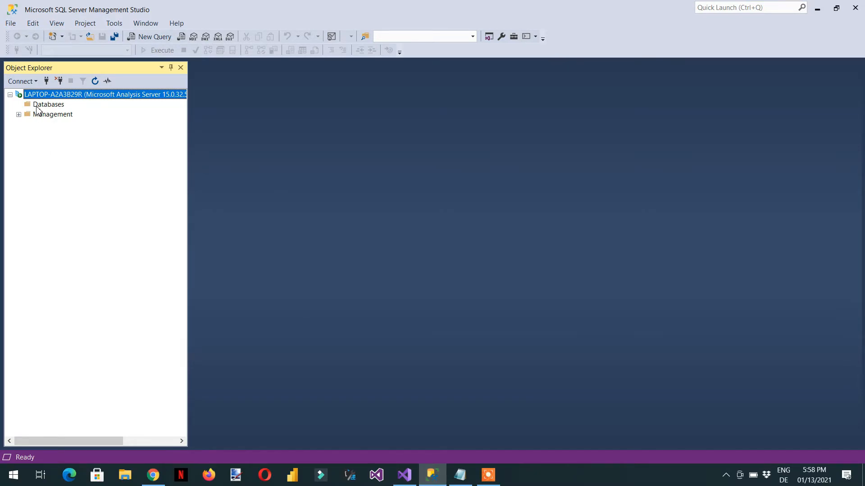
left_click(95, 82)
left_click(19, 105)
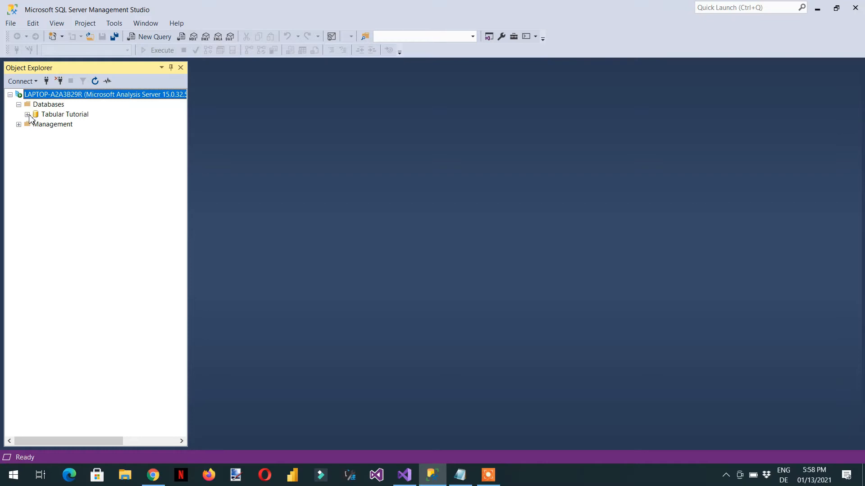
left_click(28, 115)
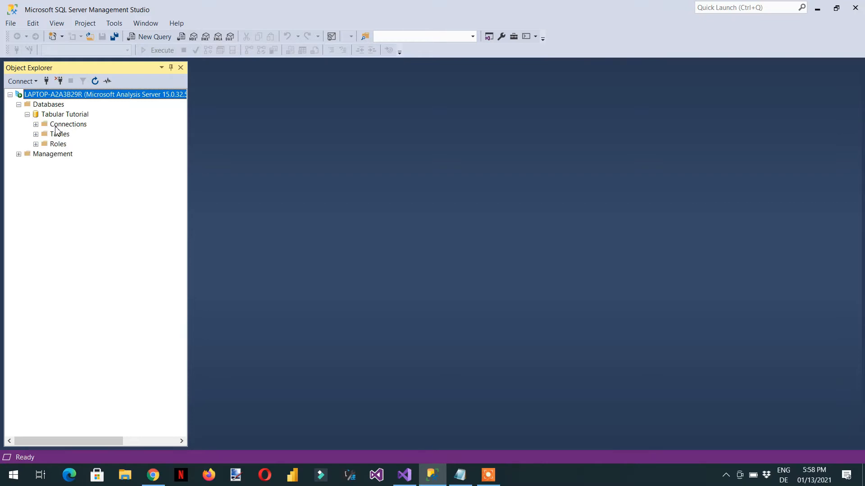
left_click(36, 135)
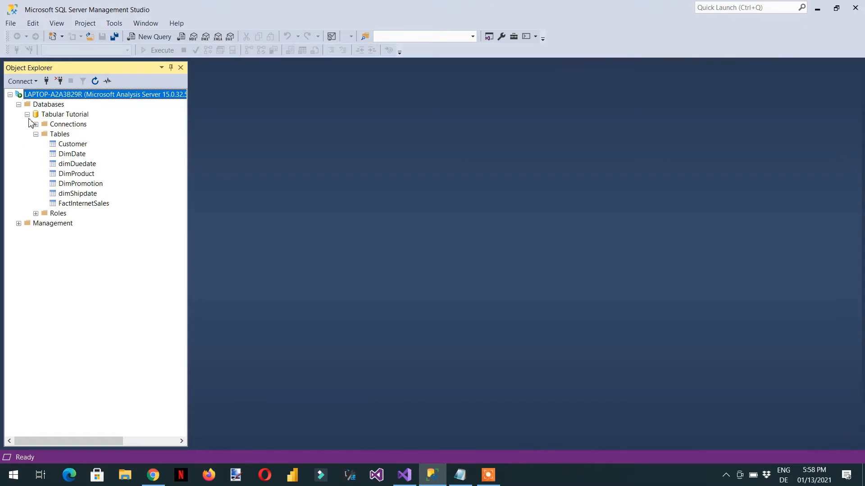
Open Power BI Desktop and start a new data connection to a SQL Server Analysis Services database.
left_click(294, 476)
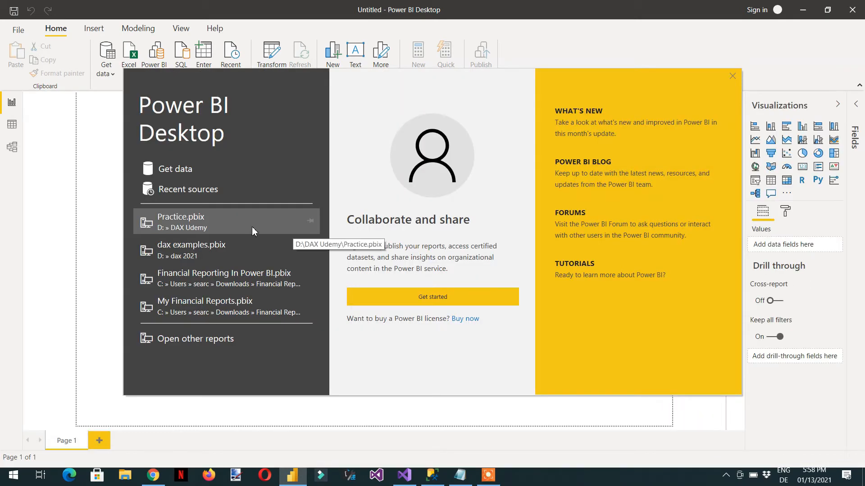
left_click(182, 170)
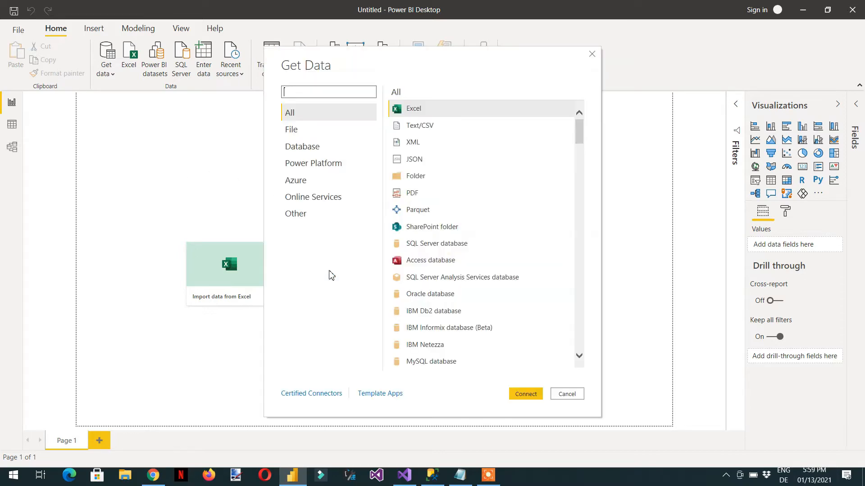
left_click(304, 152)
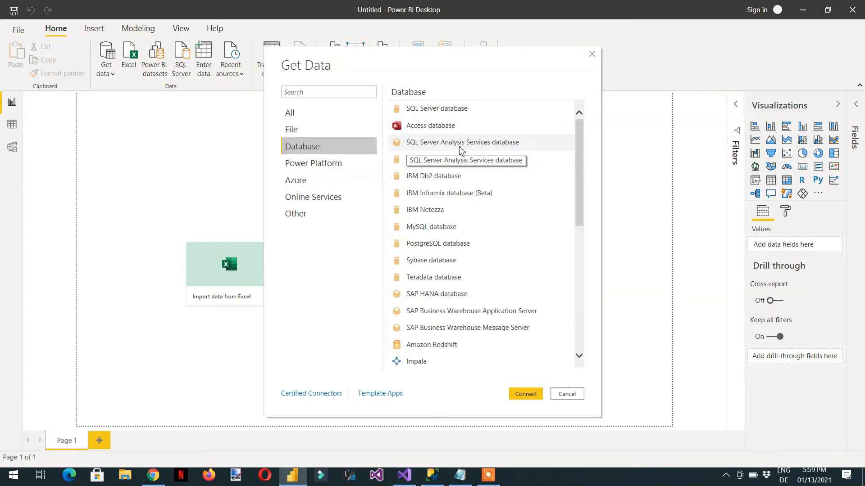
left_click(483, 147)
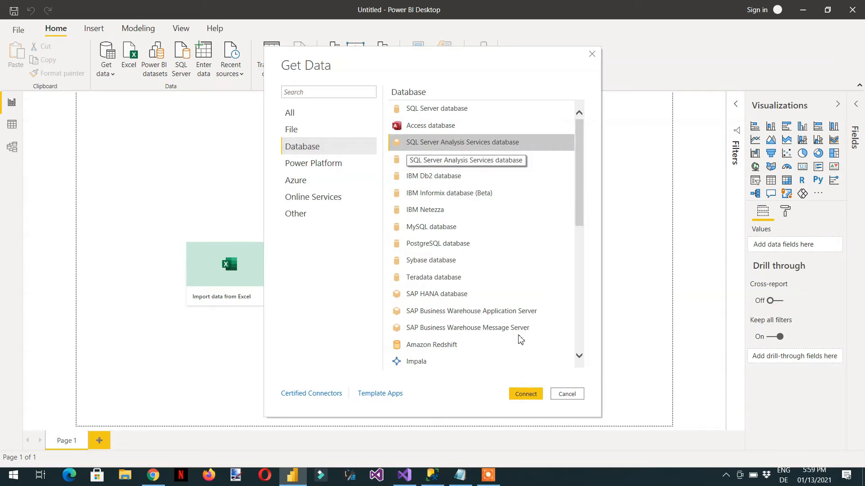
left_click(525, 394)
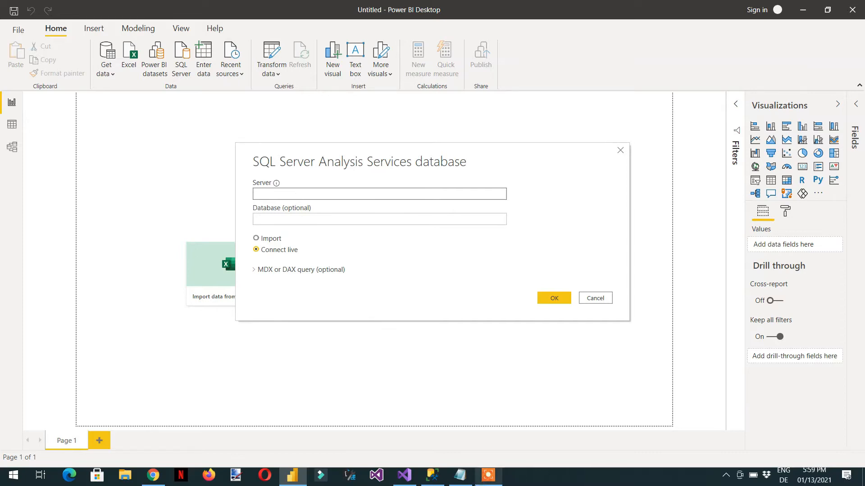
Look up the Analysis Services server name in SQL Server Management Studio's connection dialog, then cancel the dialog.
left_click(435, 481)
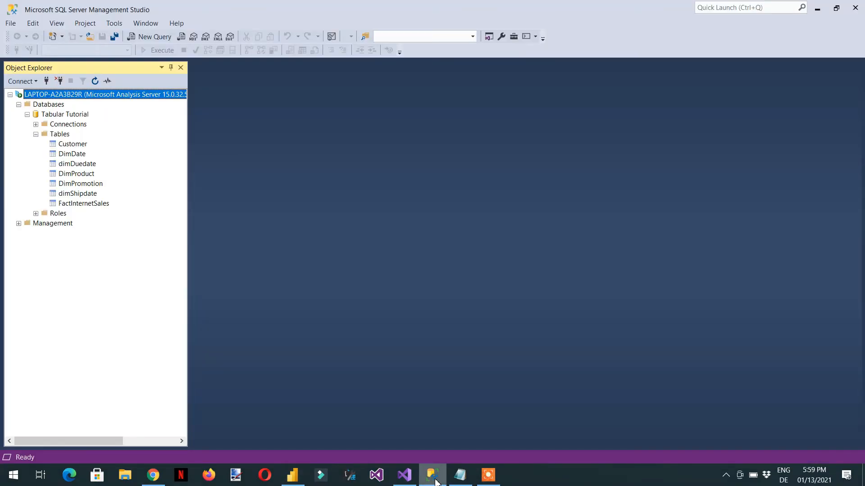
left_click(36, 82)
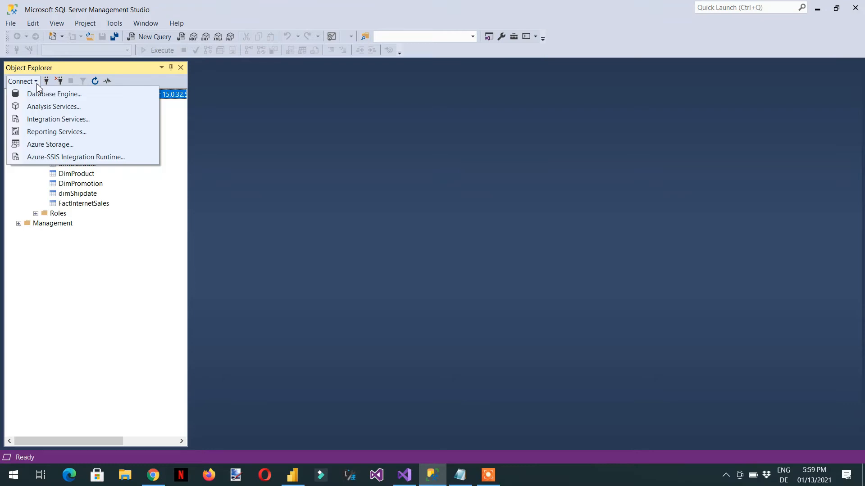
left_click(46, 108)
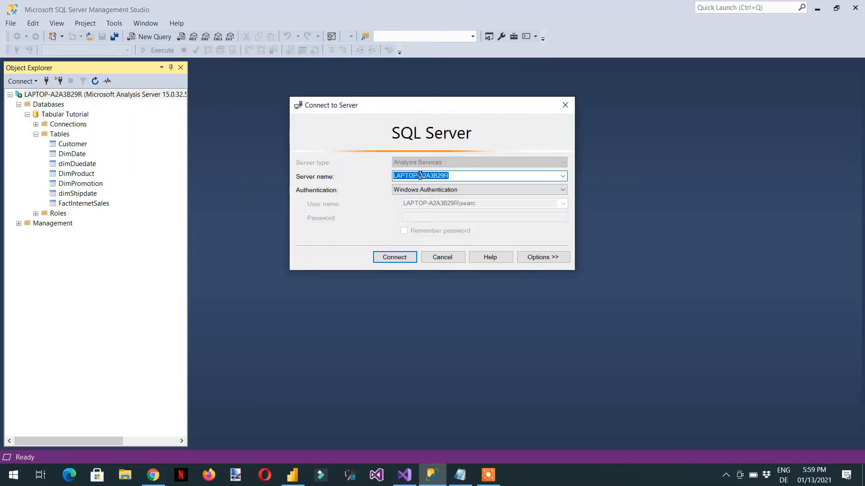
left_click(443, 259)
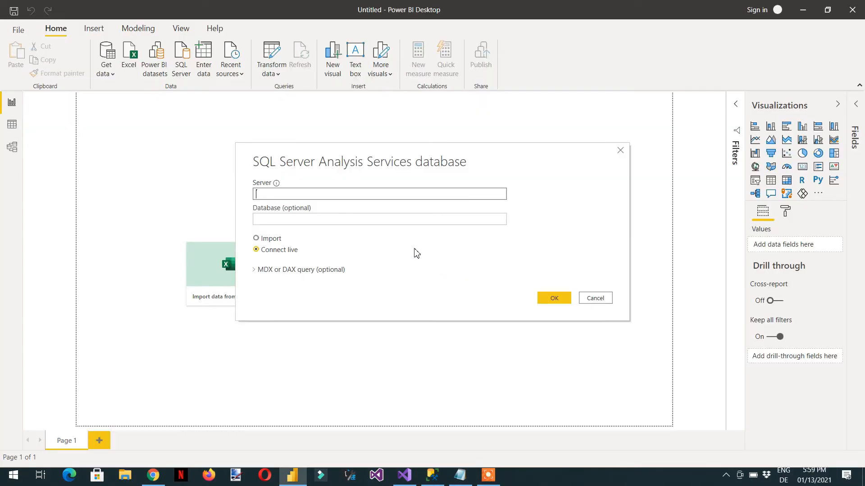
In Power BI Desktop, connect live to the Tabular Tutorial database on server LAPTOP-A2A3B29R.
type("LAPTOP-A2A3B29R")
left_click(554, 300)
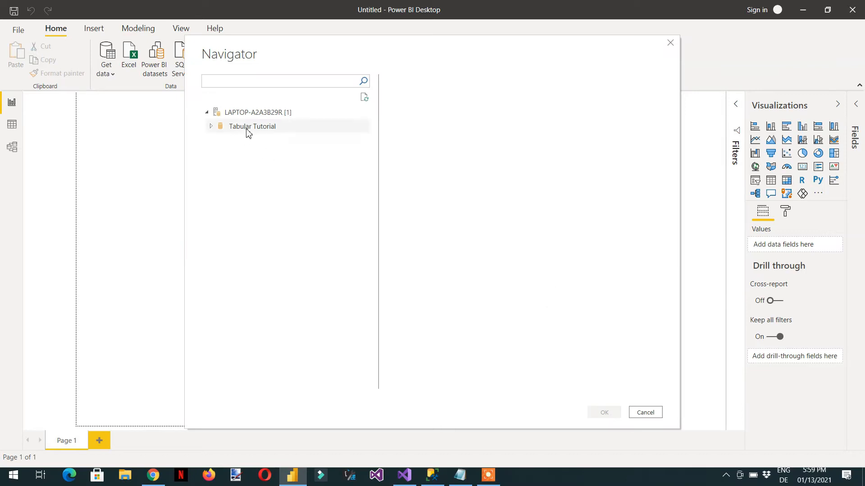
left_click(247, 132)
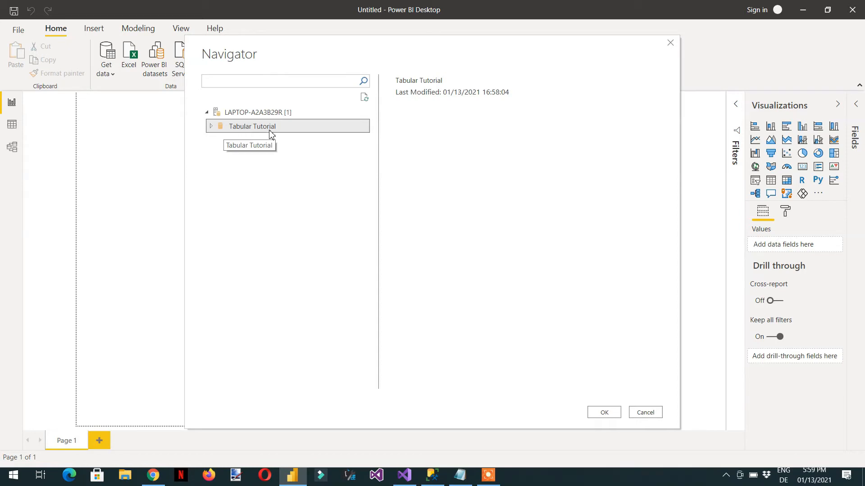
left_click(605, 414)
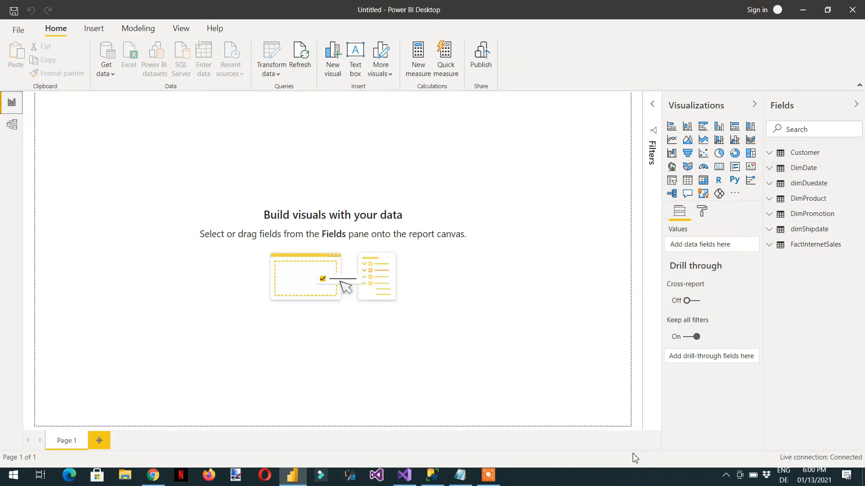
Compare the list of tables in the Visual Studio tabular model with the tables loaded in Power BI Desktop.
left_click(404, 475)
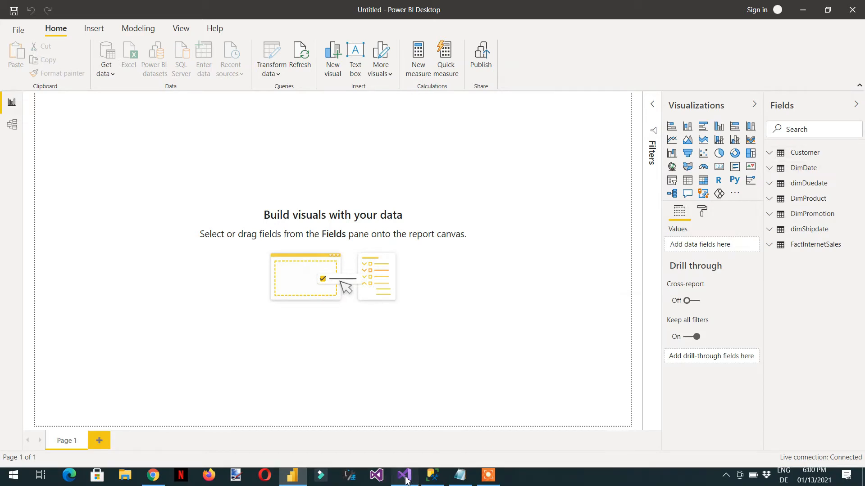
left_click(703, 269)
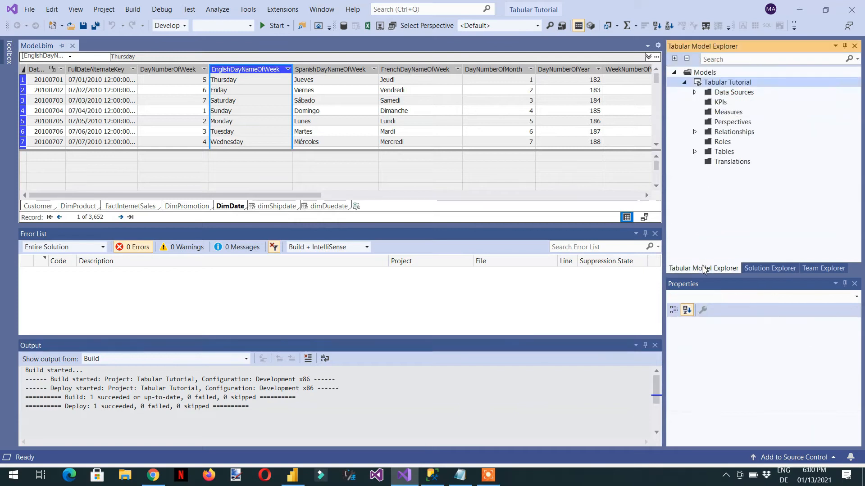
left_click(695, 151)
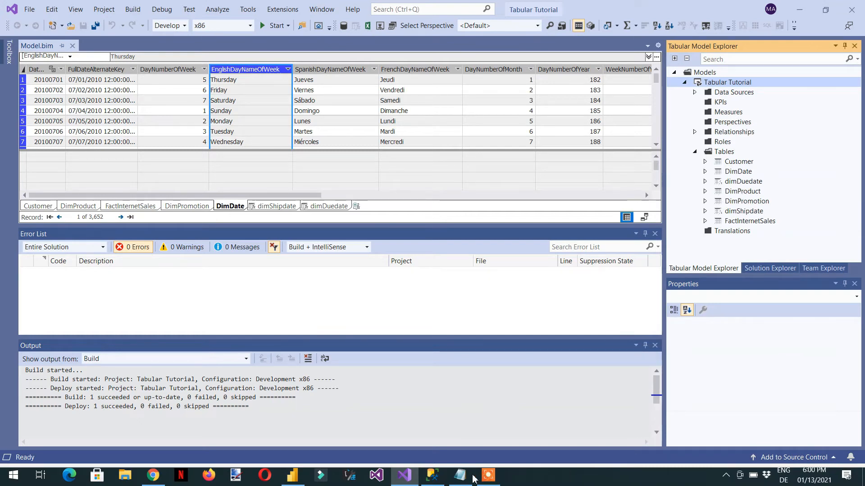
left_click(292, 475)
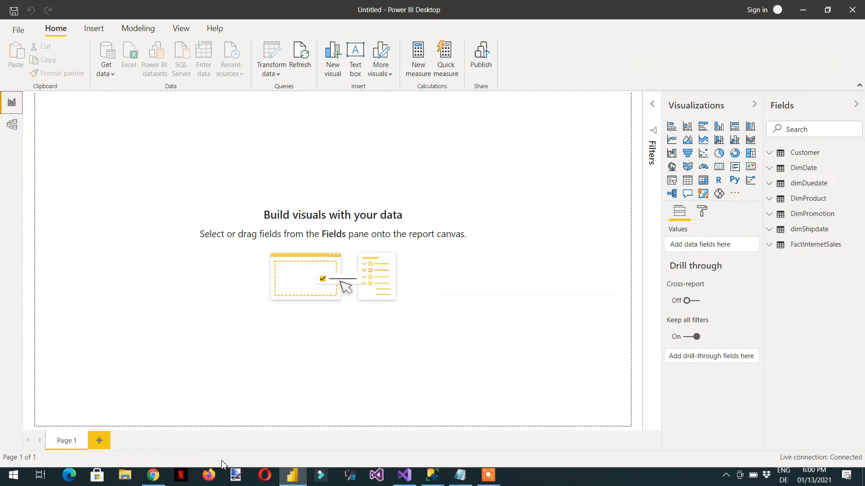
In the Visual Studio model, expand the DimDate table's columns and show the properties of EnglishDayNameOfWeek.
left_click(292, 475)
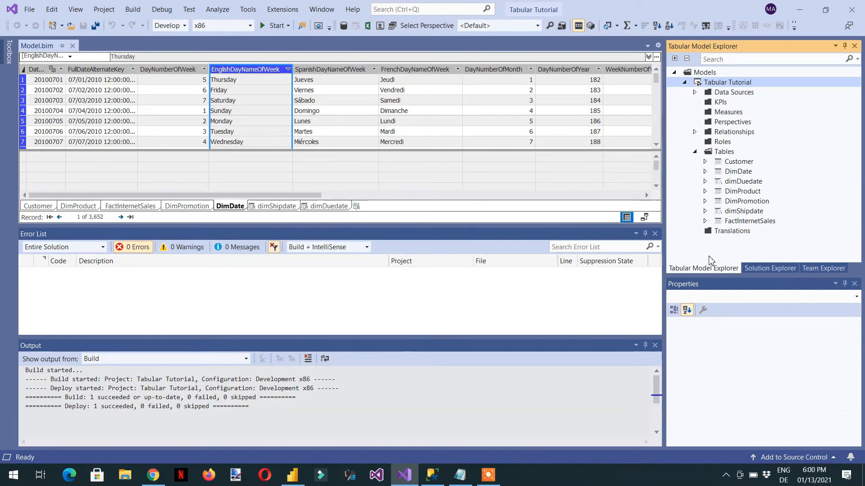
left_click(705, 172)
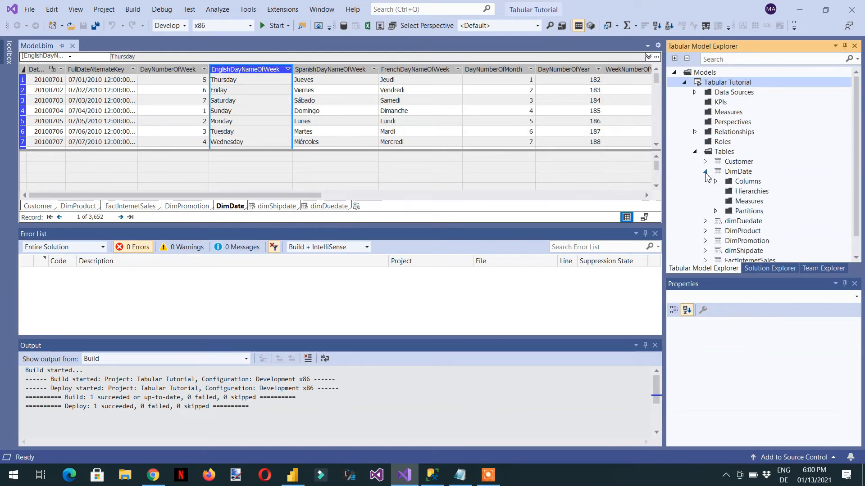
left_click(716, 181)
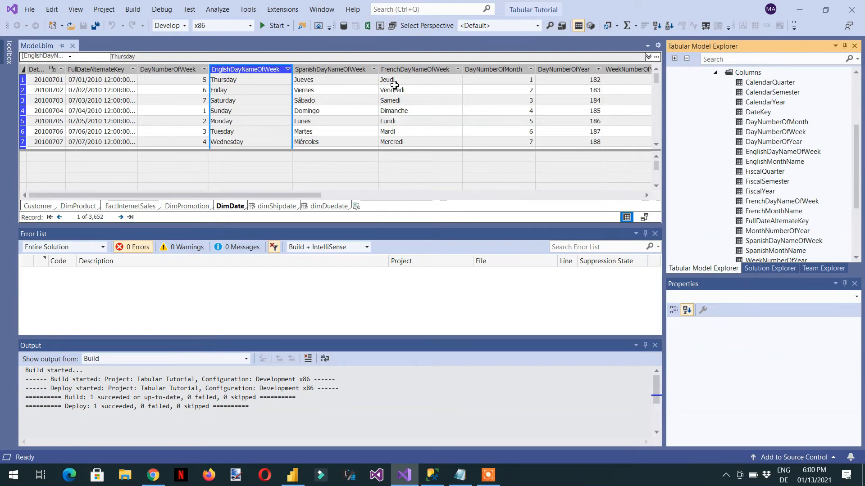
left_click(779, 153)
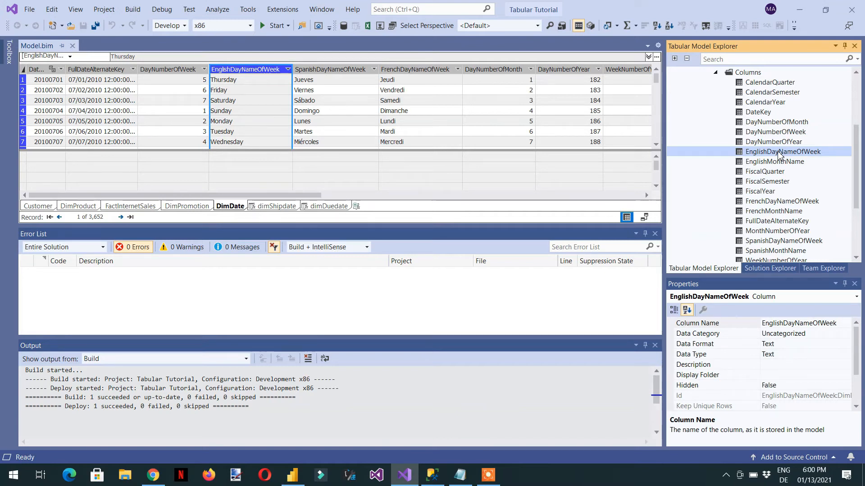
left_click(857, 355)
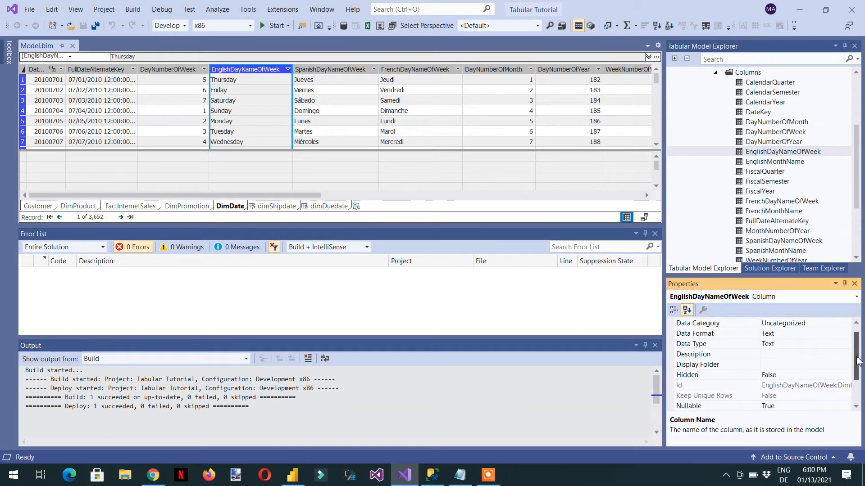
left_click_drag(857, 352, 861, 333)
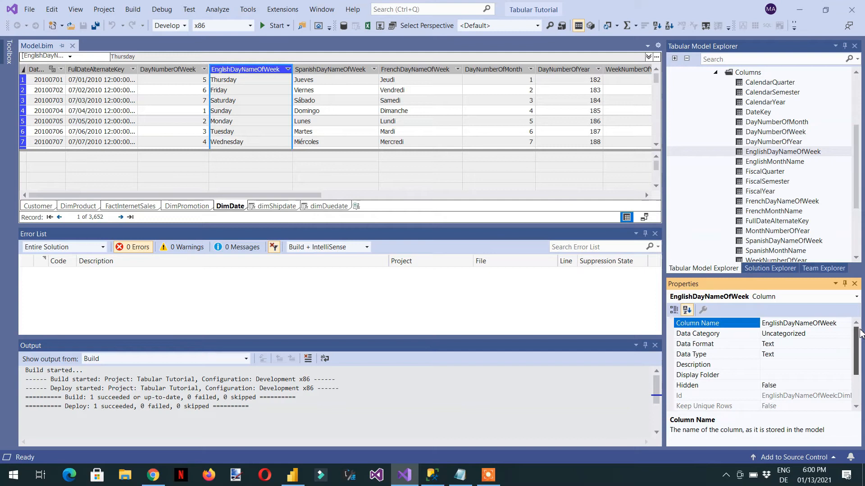
Rename the EnglishDayNameOfWeek column as English Week and save the project.
left_click(843, 327)
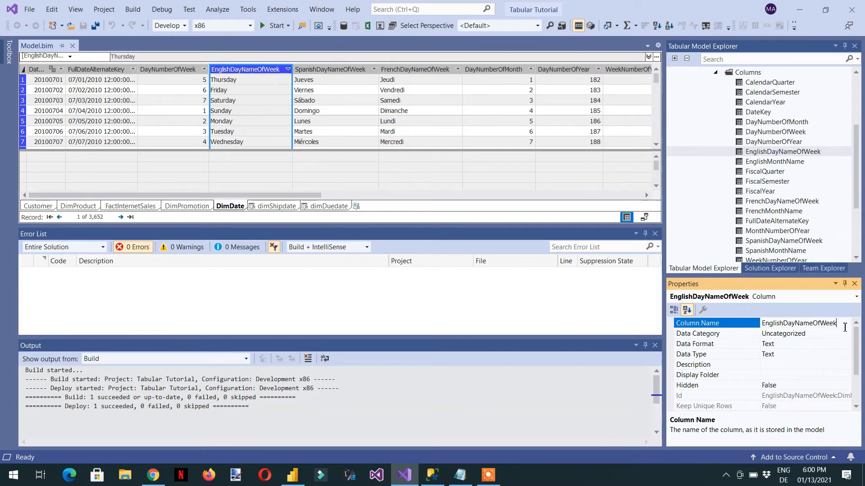
key("BackSpace")
key("BackSpace")
key("BackSpace")
key("BackSpace")
key("BackSpace")
key("BackSpace")
key("BackSpace")
key("BackSpace")
key("BackSpace")
key("BackSpace")
key("BackSpace")
key("BackSpace")
key("BackSpace")
key("BackSpace")
key("BackSpace")
key("BackSpace")
key("BackSpace")
key("BackSpace")
key("BackSpace")
key("BackSpace")
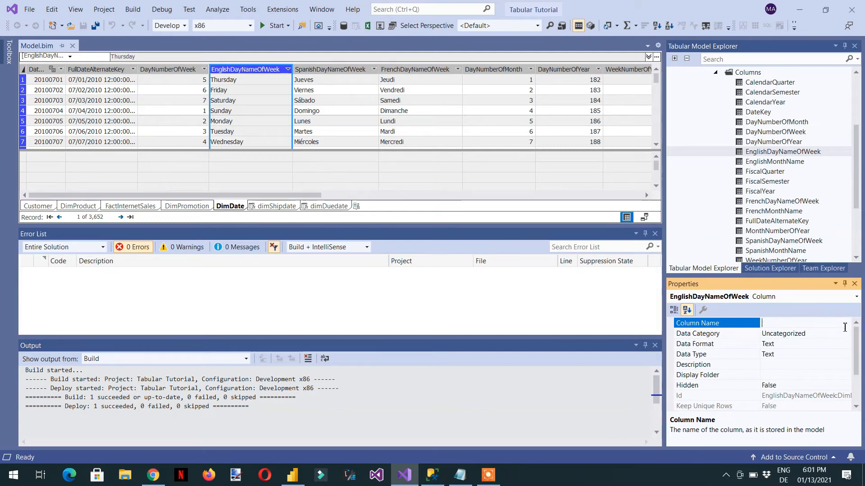
type("English Week")
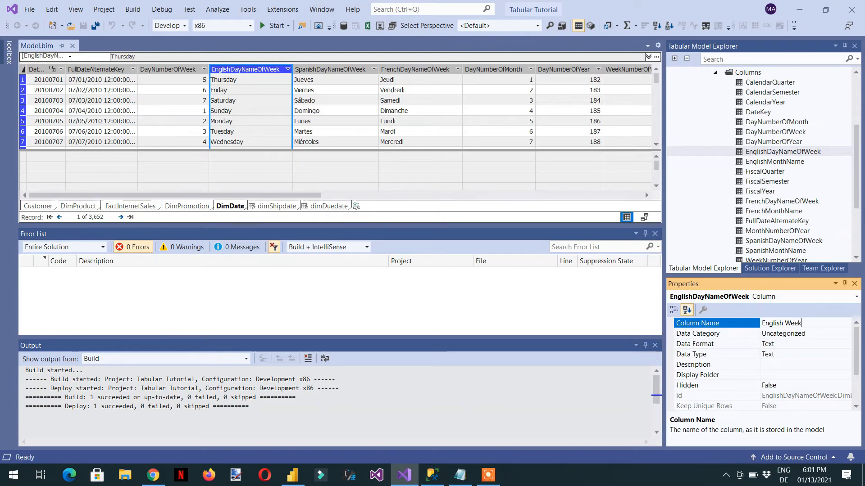
key("Return")
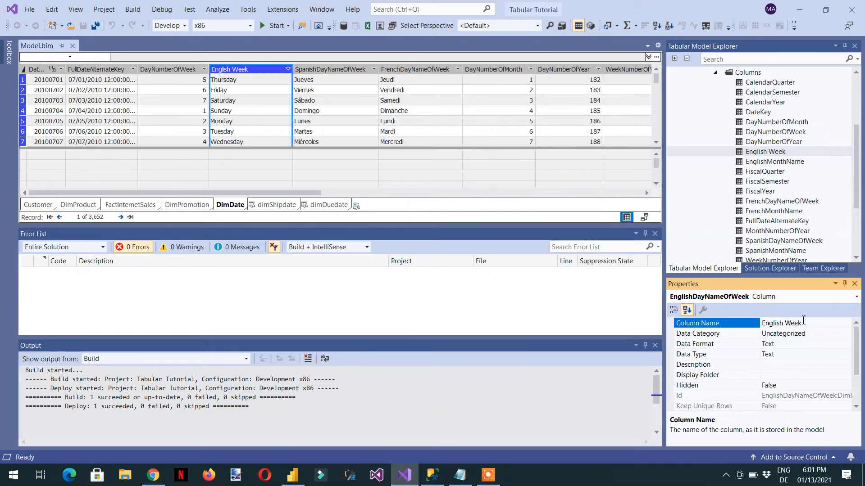
left_click(95, 25)
Deploy the Tabular Tutorial project again from the solution and close the deployment report.
left_click(715, 72)
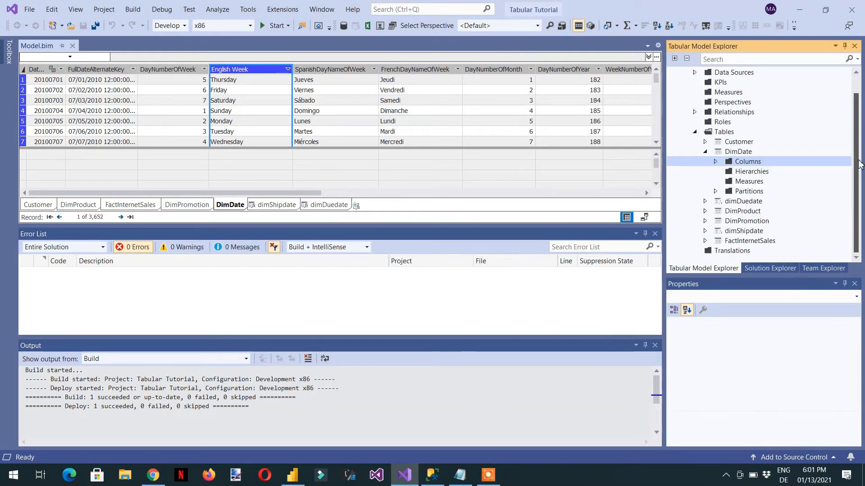
scroll(856, 163, "up", 1)
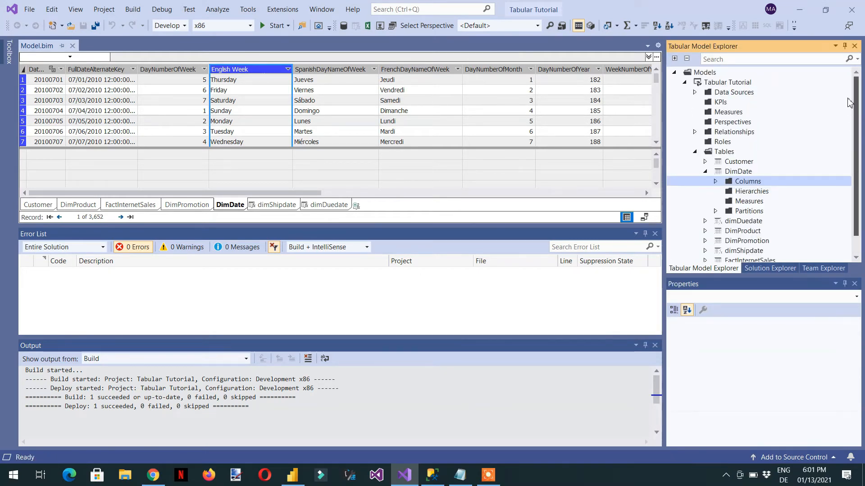
left_click(760, 269)
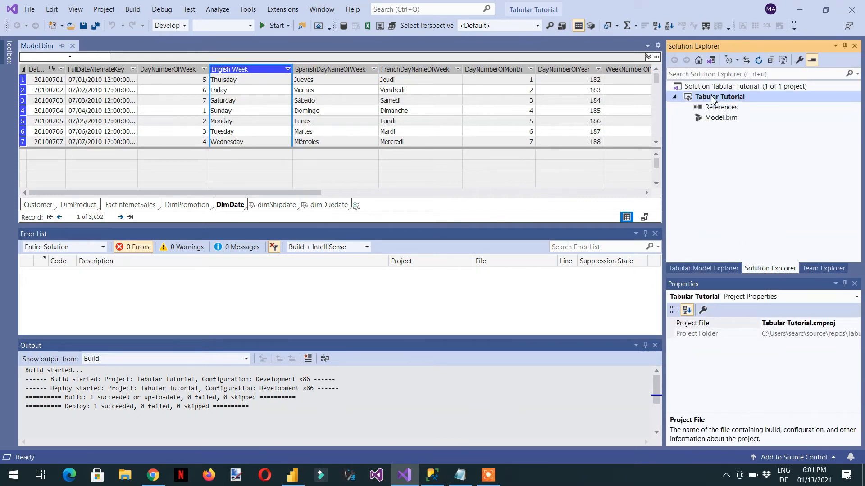
right_click(712, 99)
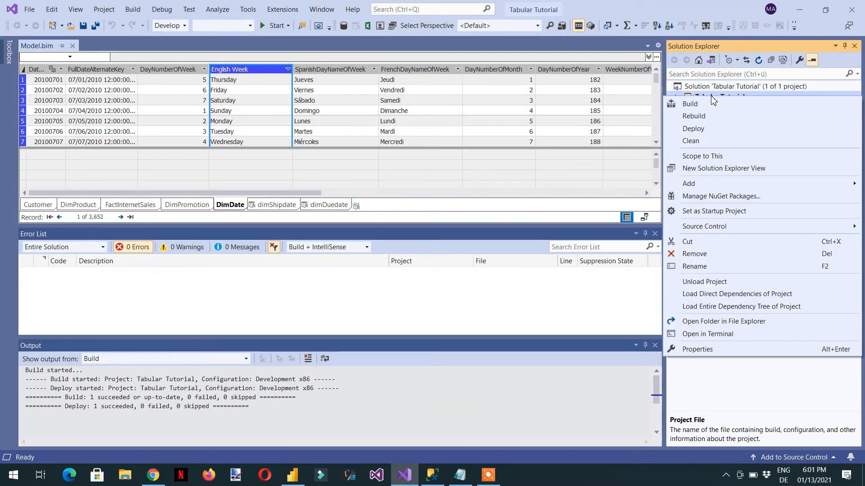
left_click(693, 129)
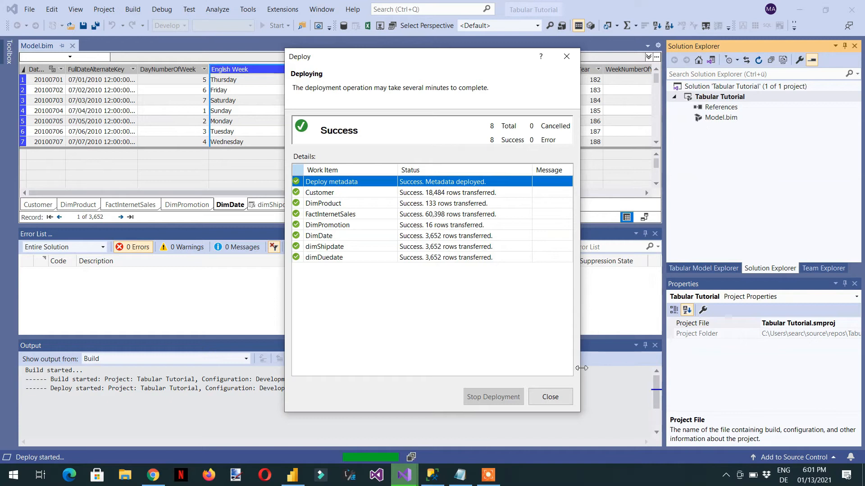
left_click(553, 398)
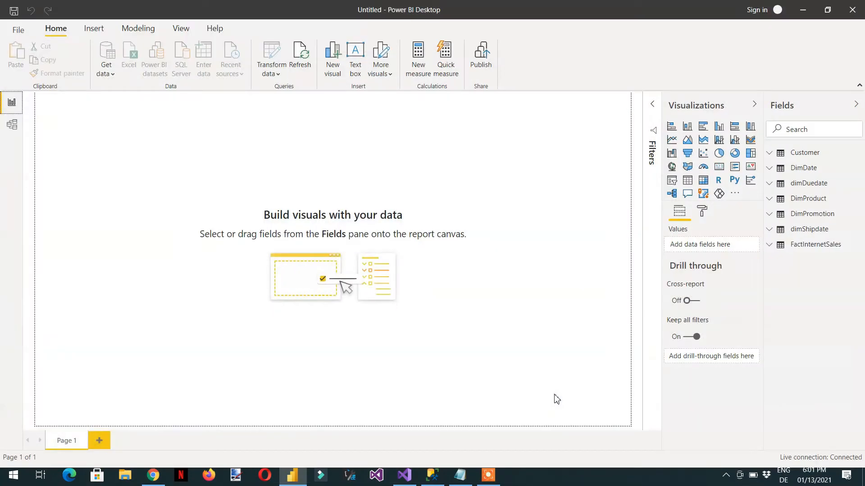
In Power BI Desktop, expand the DimDate fields at readable width and check the name of the English day column.
left_click(772, 172)
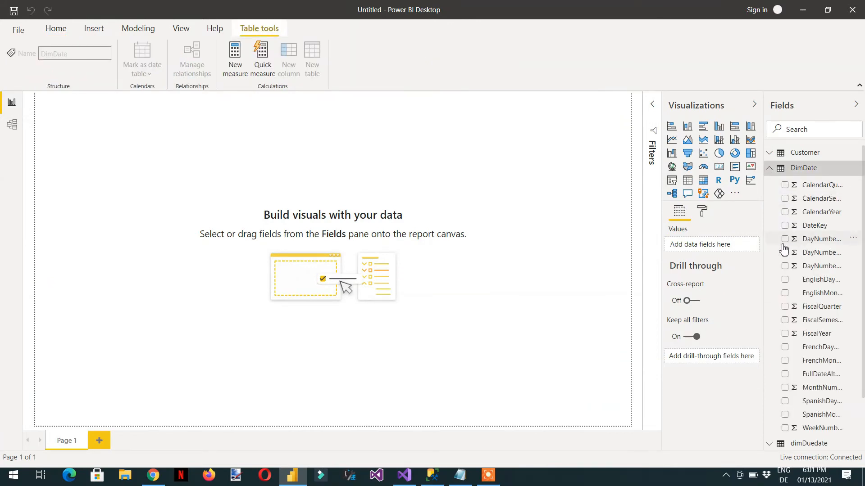
left_click_drag(766, 244, 689, 248)
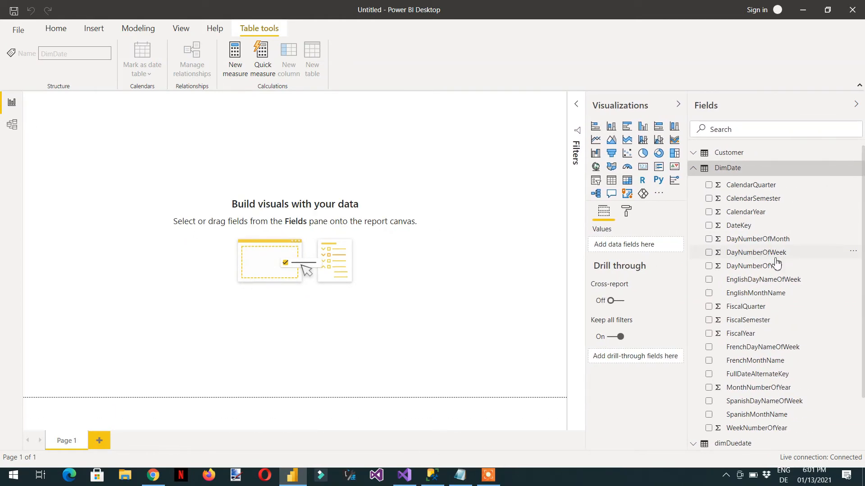
left_click(761, 283)
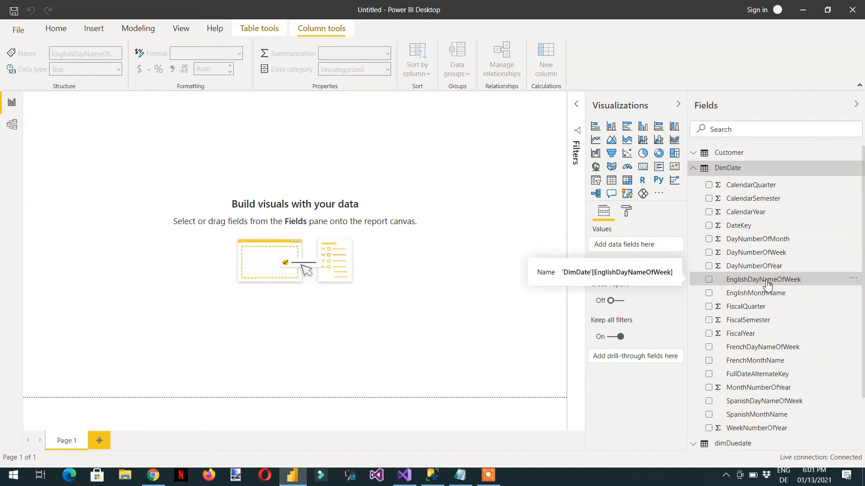
left_click(105, 109)
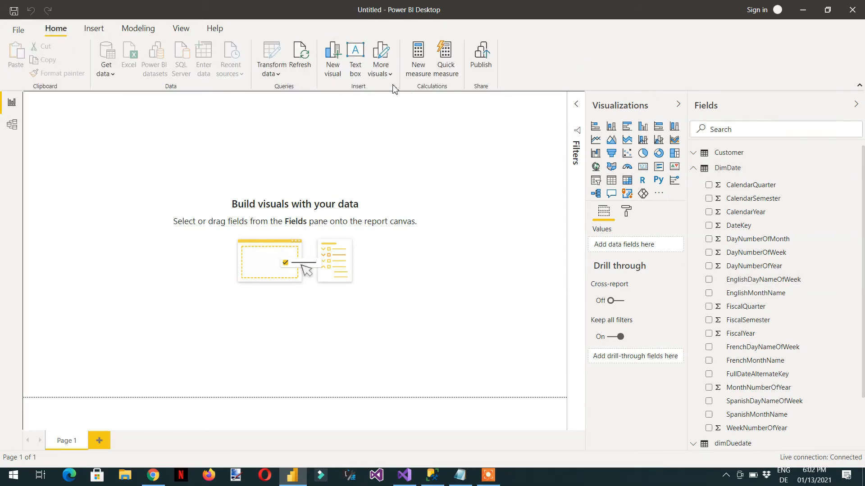
Refresh the model data and add a table visual of DimDate's English Week, moved inward from the page corner.
left_click(304, 62)
left_click(709, 281)
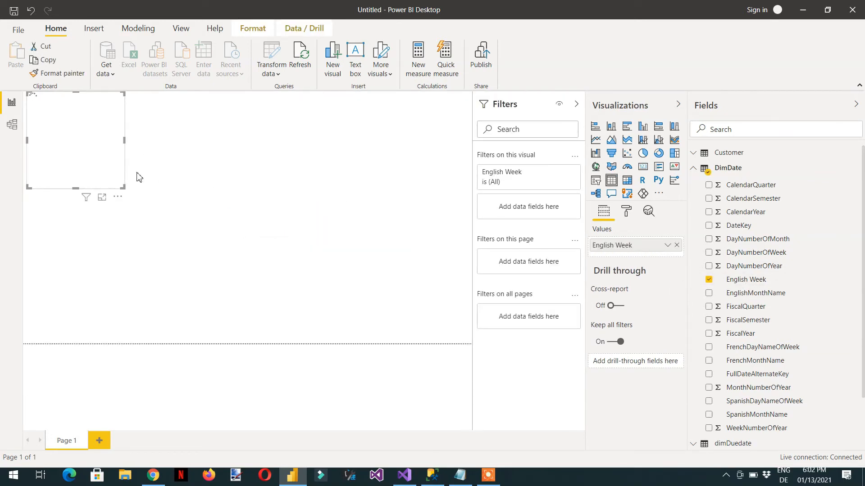
left_click_drag(105, 150, 158, 186)
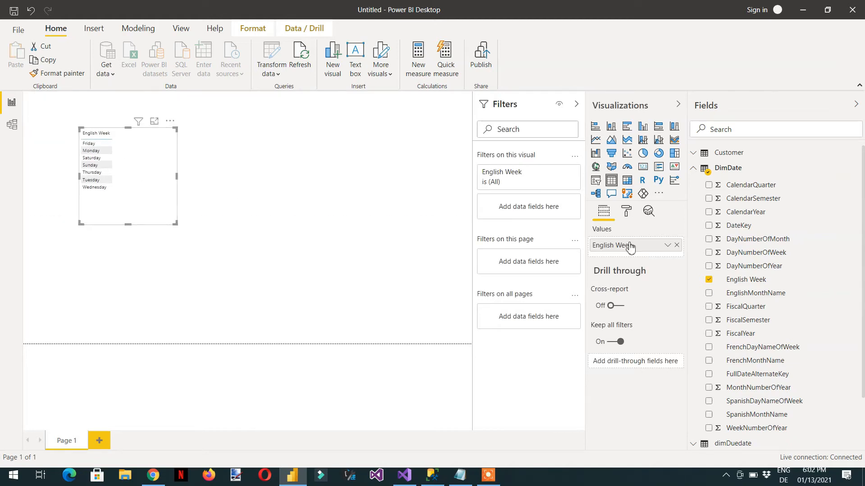
Set the English Week table's grid text size to 20 pt and enlarge the visual to fit all weekdays.
left_click(626, 210)
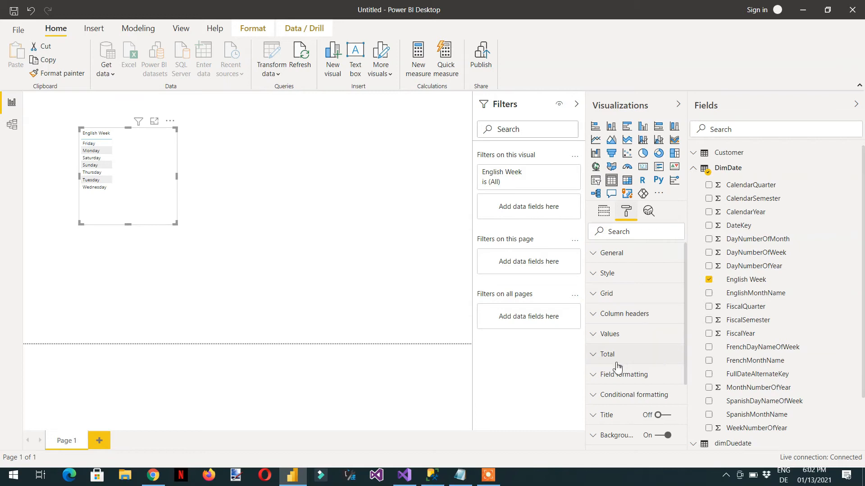
left_click(594, 295)
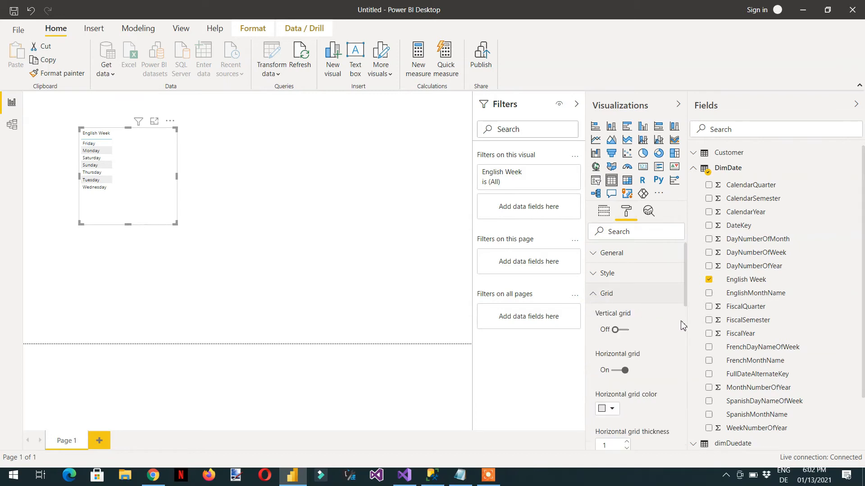
left_click_drag(685, 305, 688, 378)
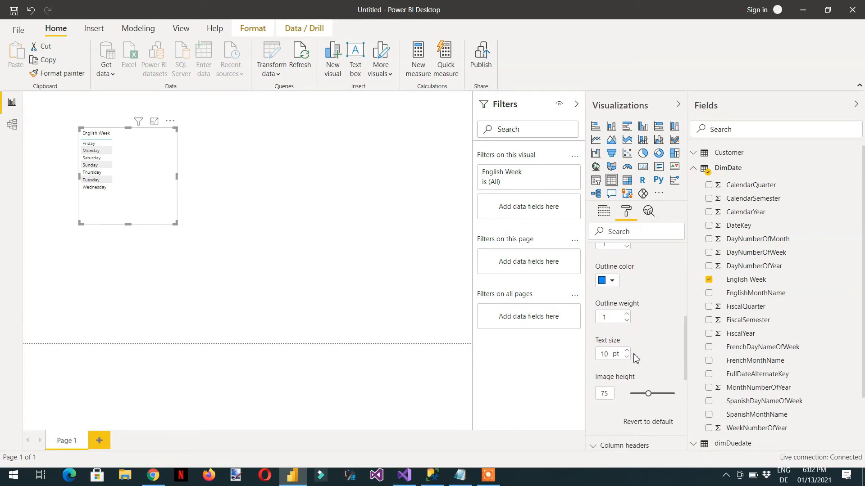
left_click(626, 351)
left_click(627, 351)
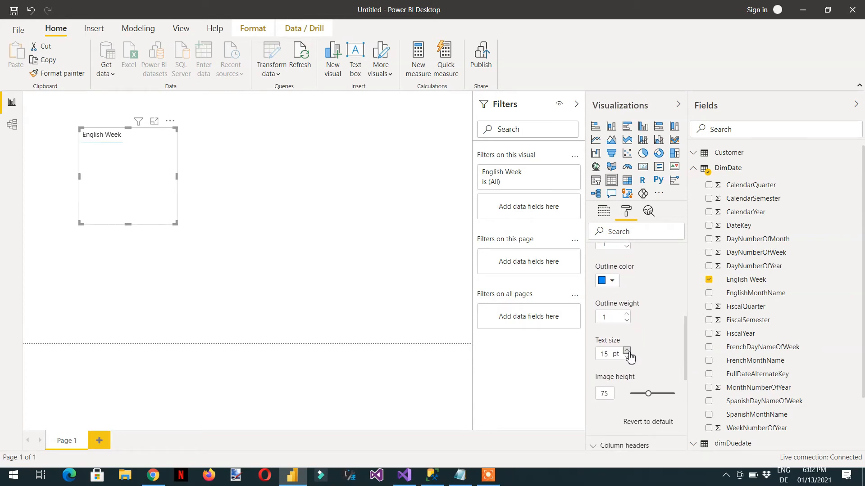
left_click(626, 351)
left_click(627, 352)
left_click(627, 351)
left_click(626, 351)
left_click(627, 351)
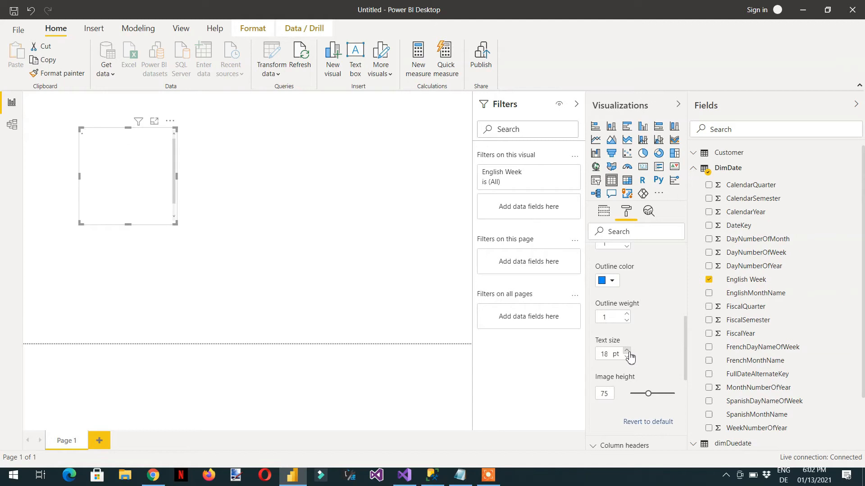
left_click(627, 351)
left_click(627, 351)
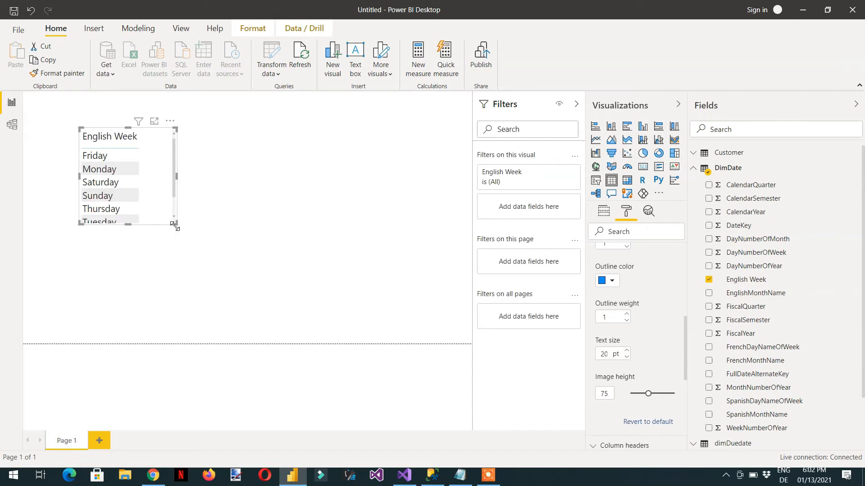
left_click_drag(175, 223, 205, 277)
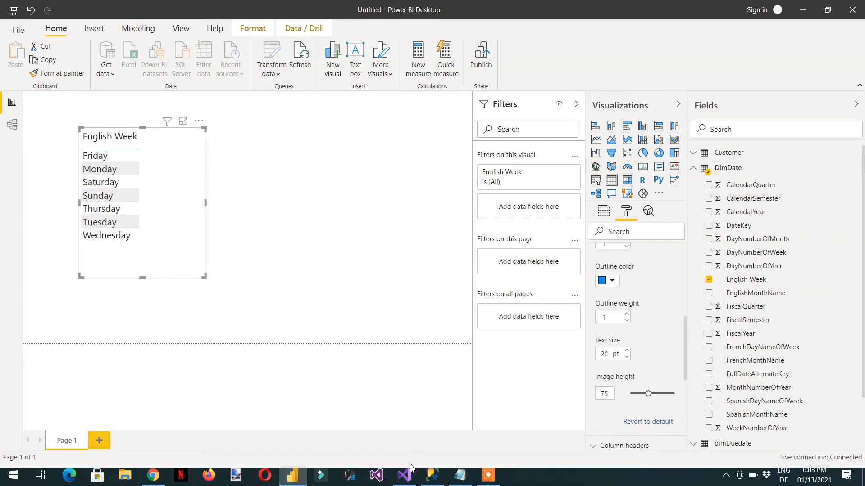
Switch to Visual Studio and check the English Week column's sort and filter options, closing them without changes.
left_click(404, 478)
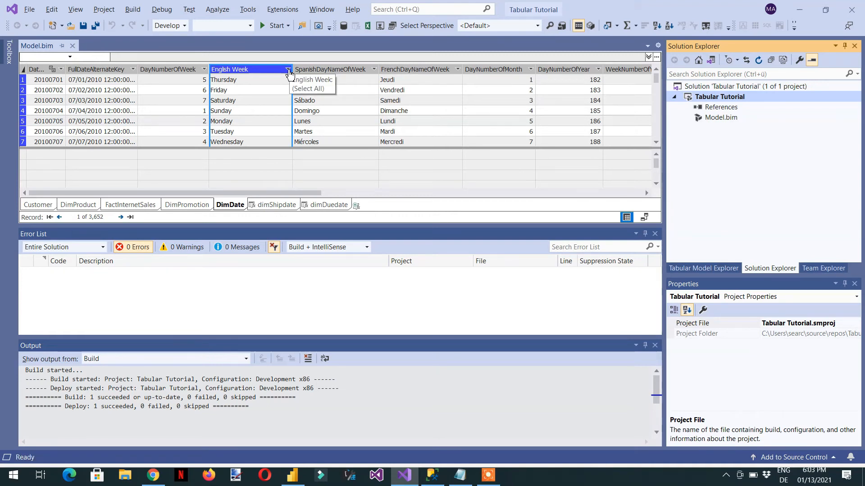
left_click(289, 71)
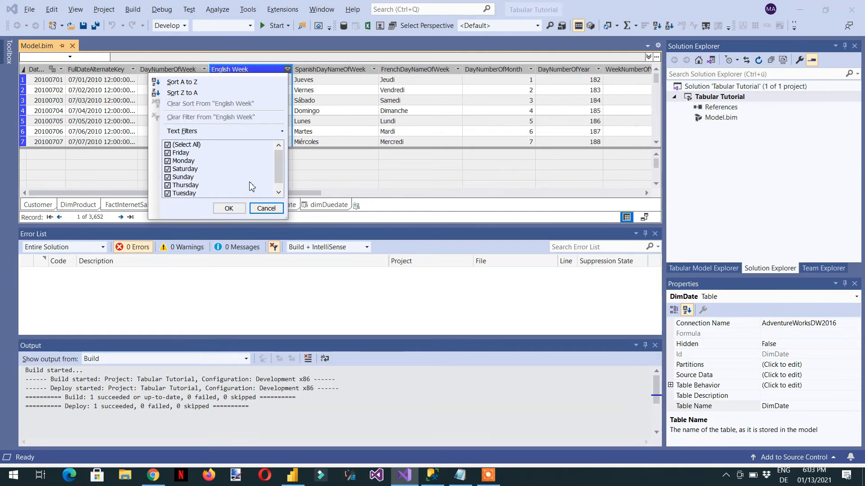
left_click(272, 210)
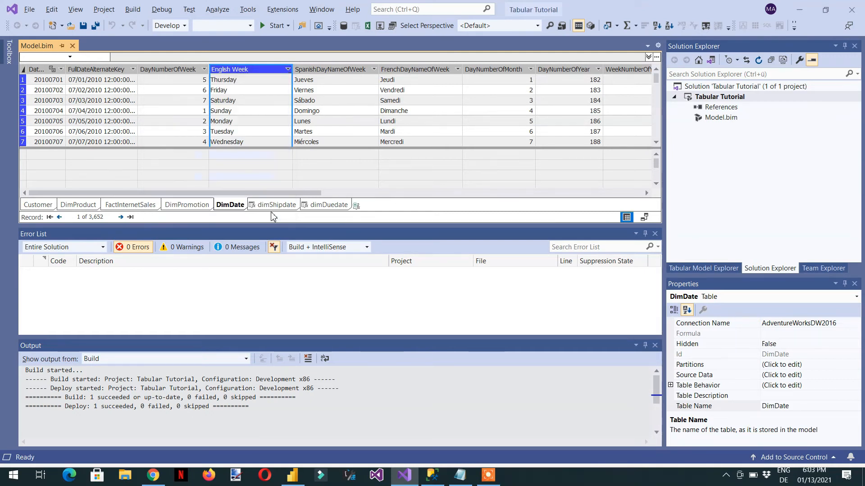
Review the sort commands available for the English Week column and the filter values of DayNumberOfWeek, leaving both unchanged.
left_click(279, 11)
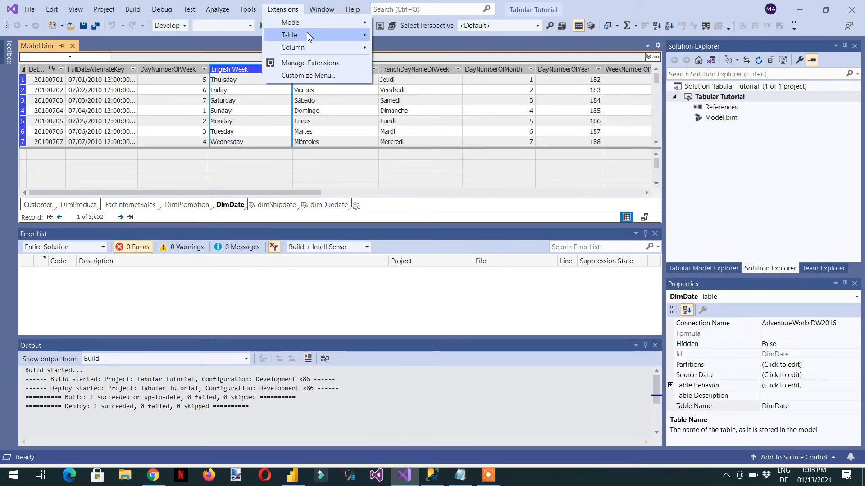
mouse_move(308, 47)
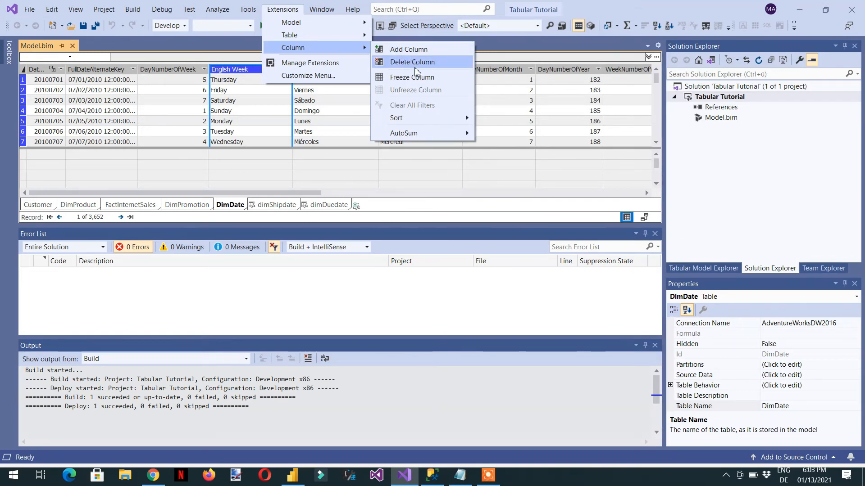
mouse_move(418, 119)
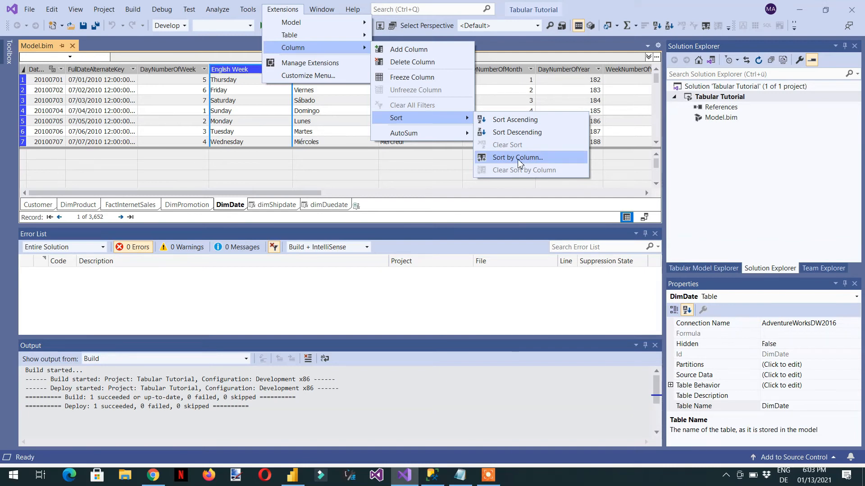
left_click(204, 70)
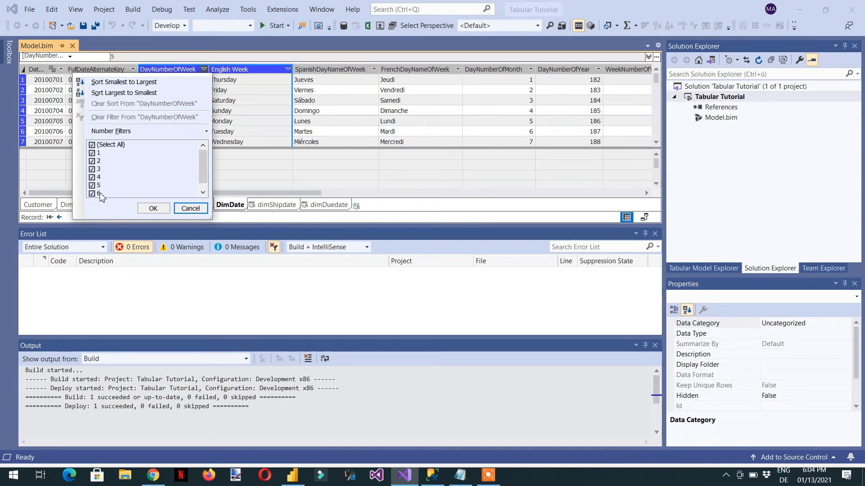
left_click(190, 209)
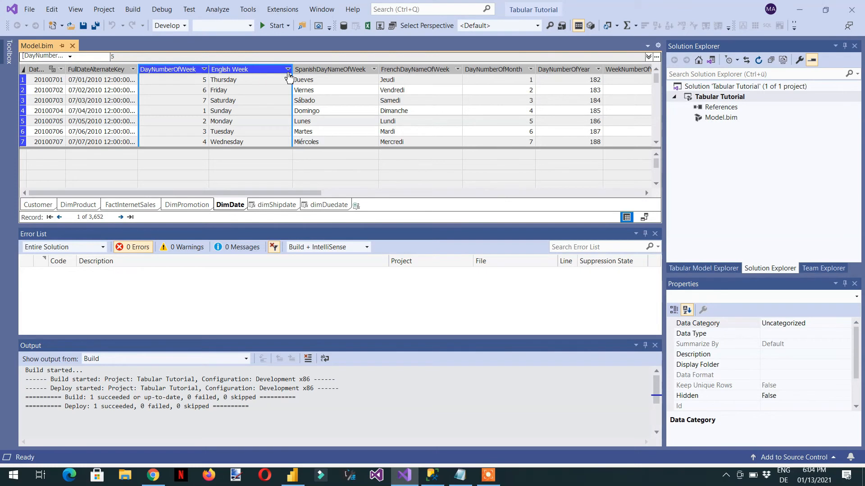
Set DimDate's English Week column to sort by the DayNumberOfWeek column.
left_click(261, 69)
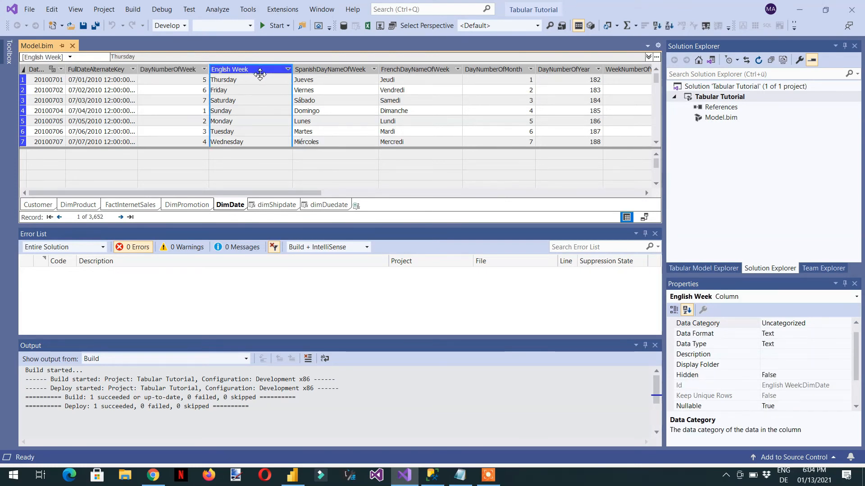
left_click(287, 10)
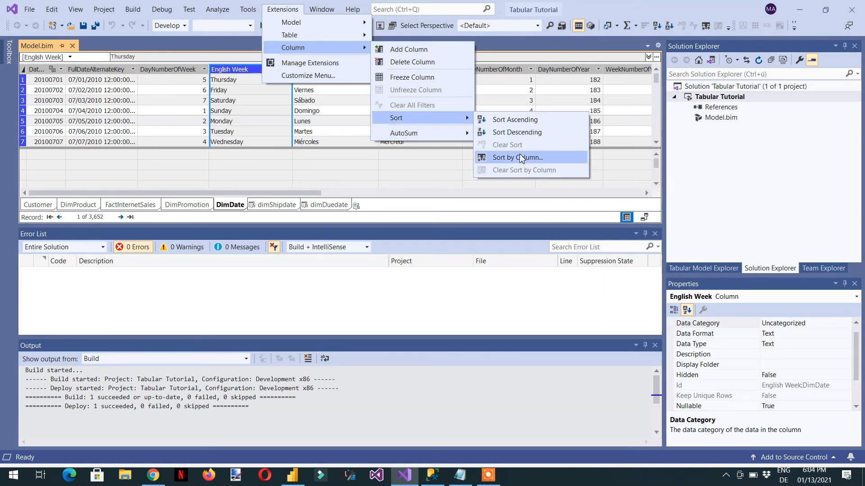
left_click(520, 158)
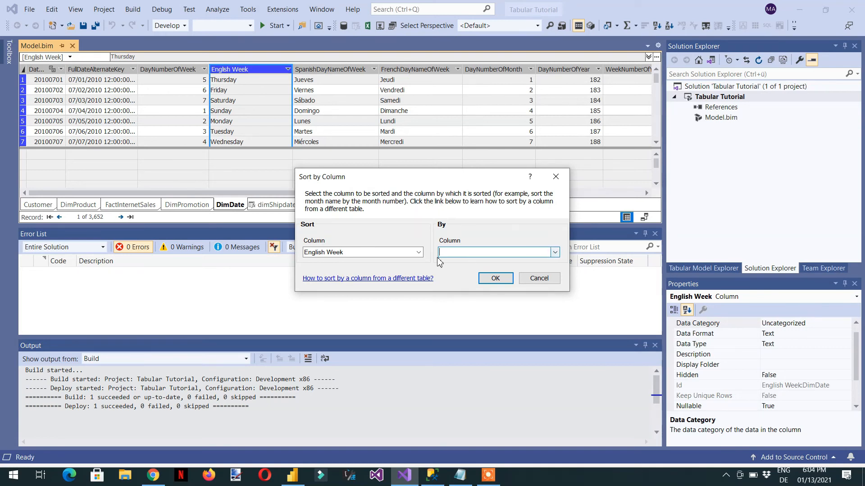
left_click(554, 253)
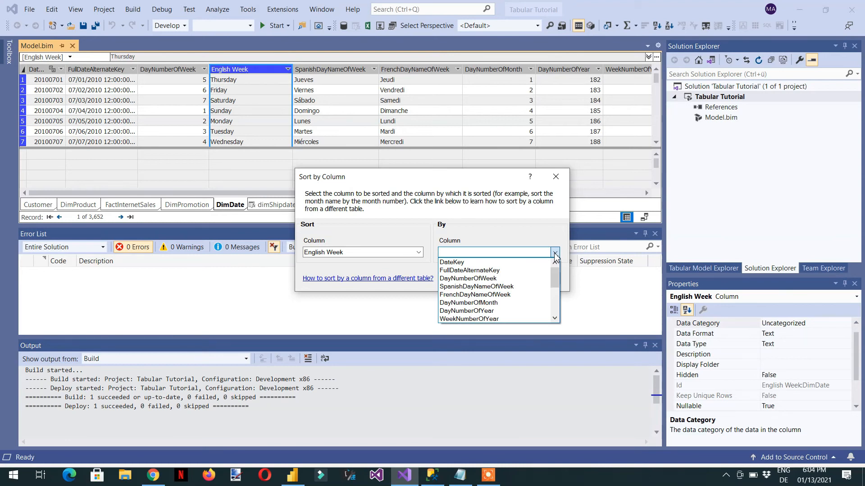
left_click(520, 279)
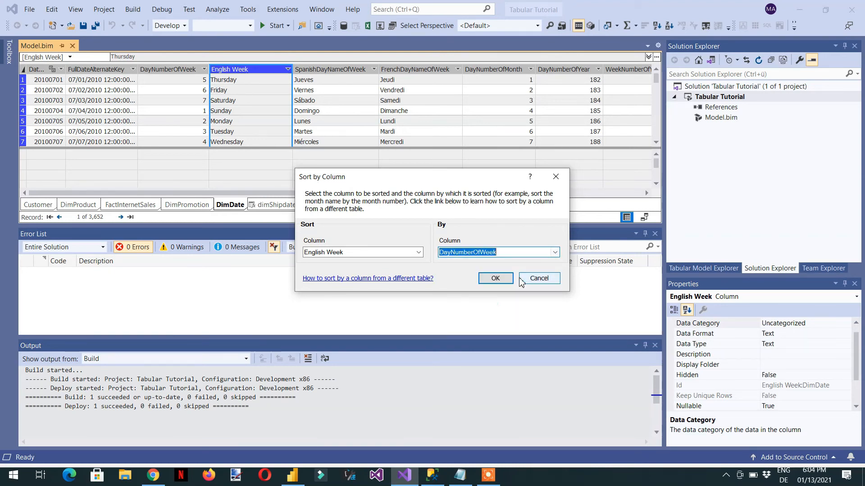
left_click(495, 279)
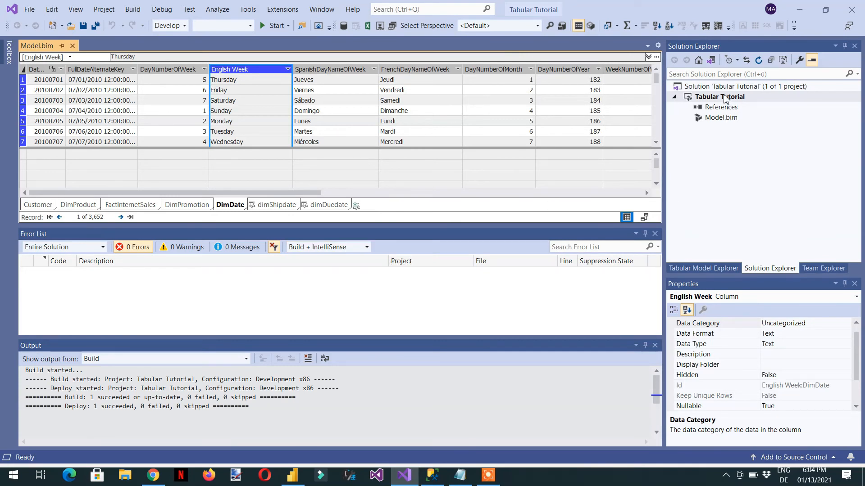
Save all changes and deploy the Tabular Tutorial project, closing the deployment report once it finishes.
left_click(96, 25)
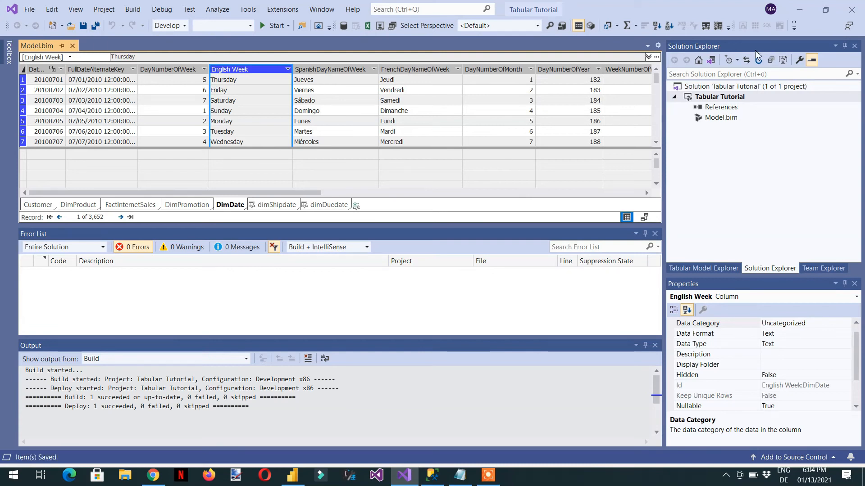
left_click(707, 100)
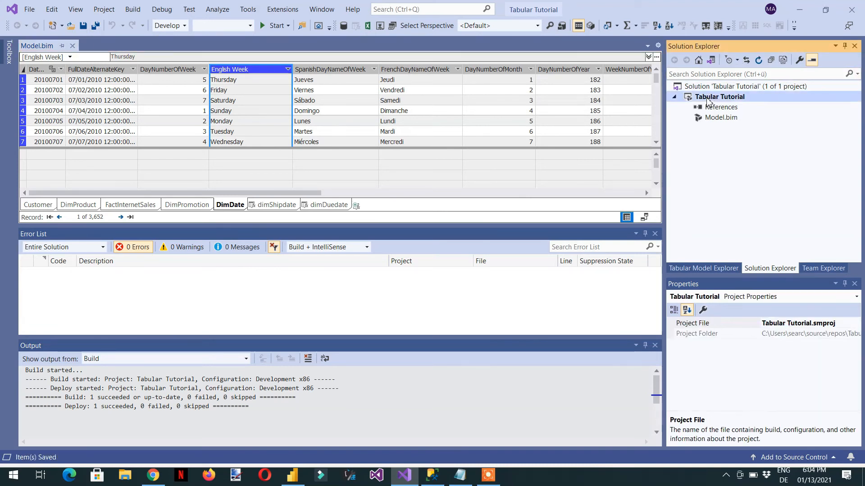
right_click(707, 100)
left_click(707, 130)
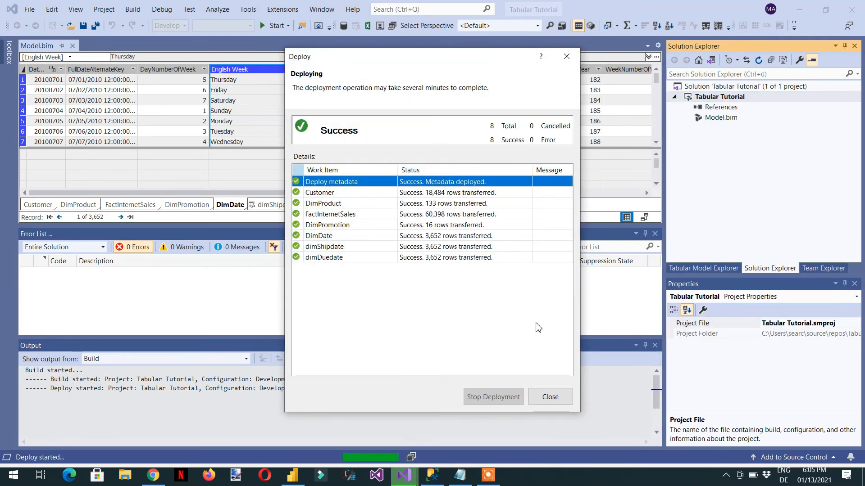
left_click(558, 397)
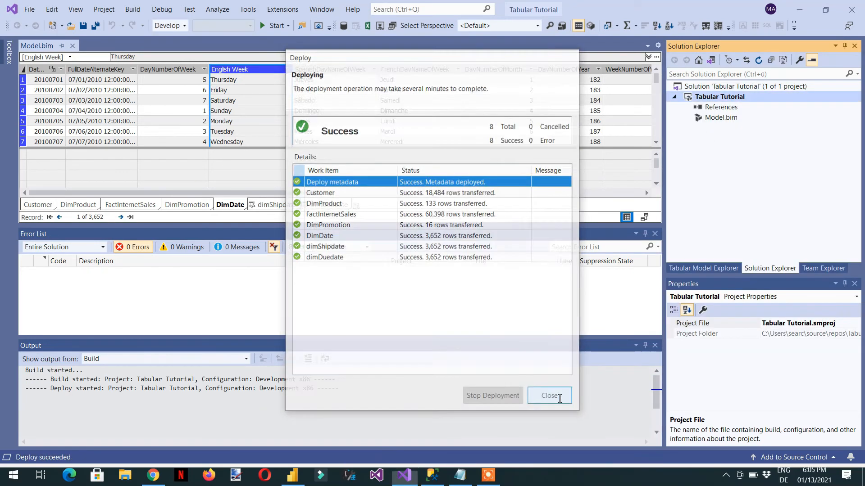
Switch to Power BI Desktop and refresh the model data to check the weekday order in the English Week table.
left_click(293, 476)
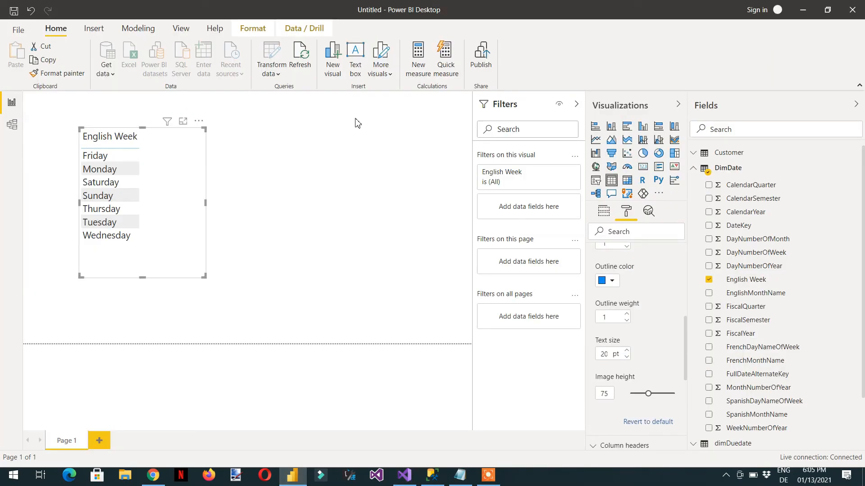
left_click(304, 66)
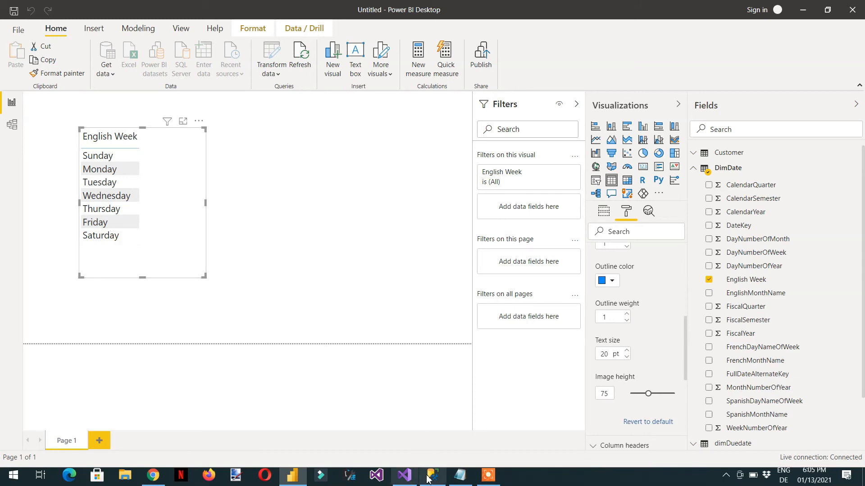
Switch to Visual Studio, show the model as a diagram without the Output pane, and inspect the relationship between FactInternetSales and DimDate.
left_click(405, 479)
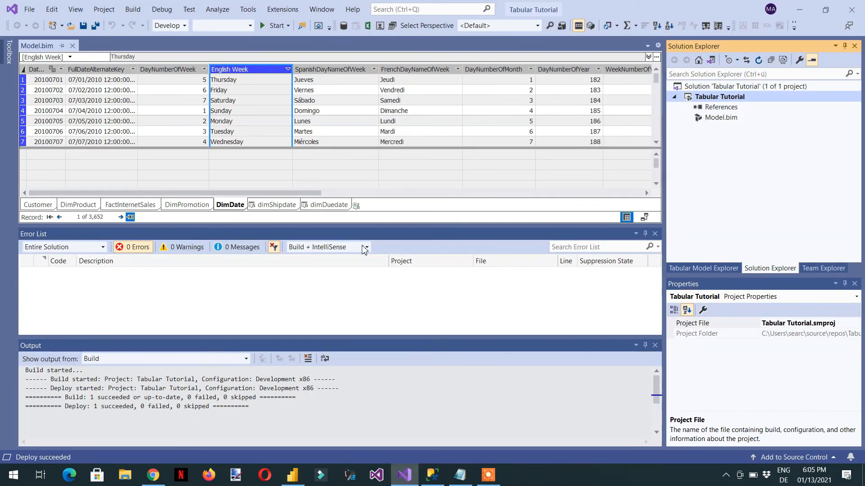
left_click(644, 218)
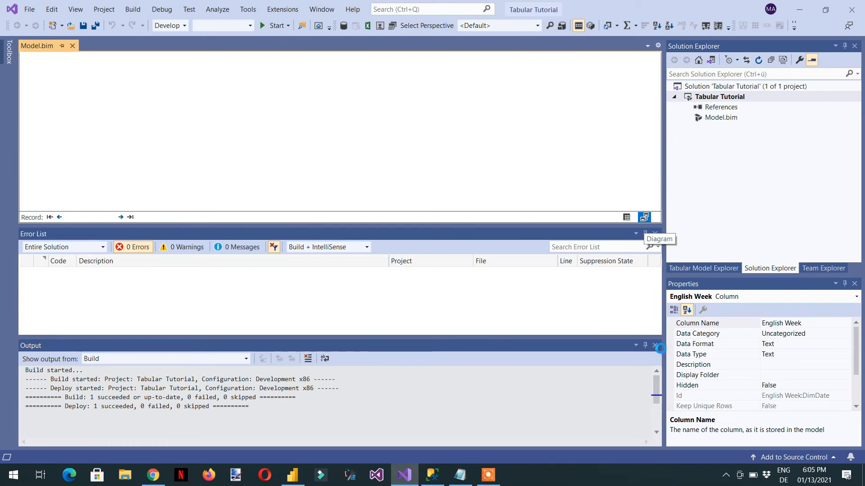
left_click(654, 346)
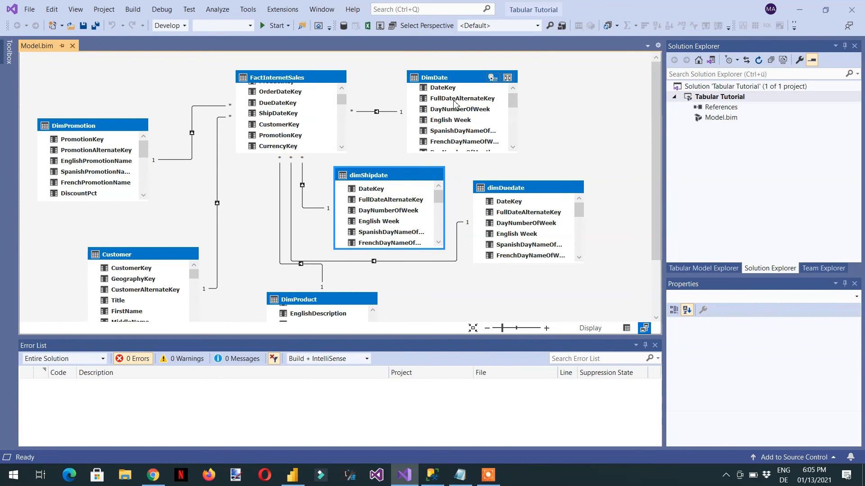
left_click(390, 113)
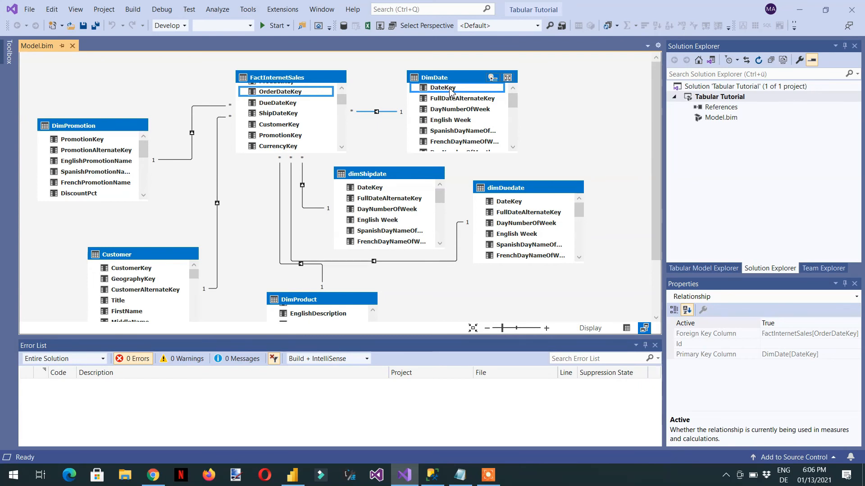
Hide the DateKey column of the DimDate table from client tools.
right_click(452, 92)
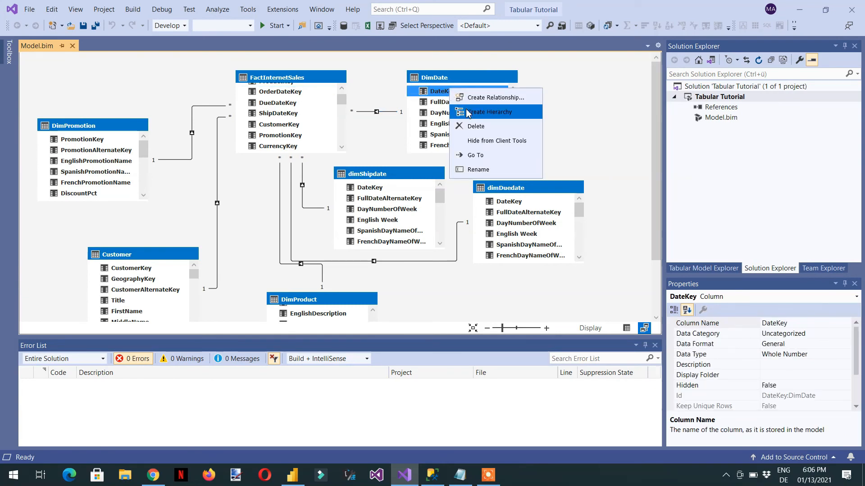
left_click(512, 145)
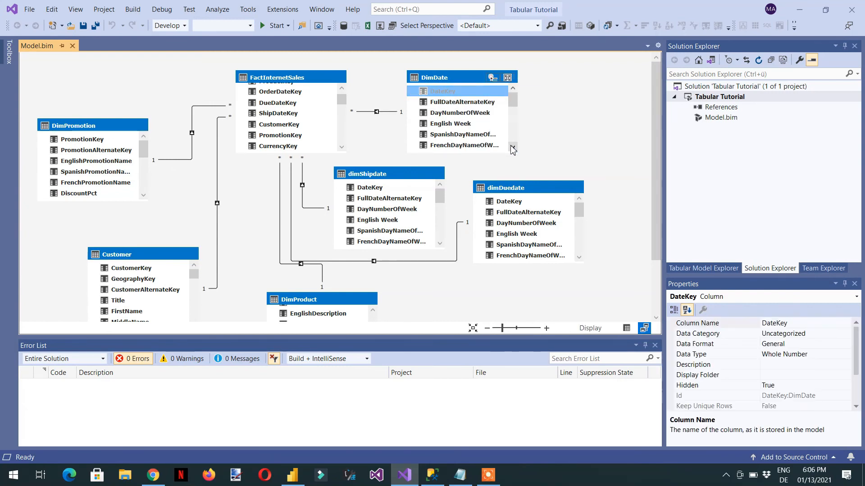
left_click(515, 148)
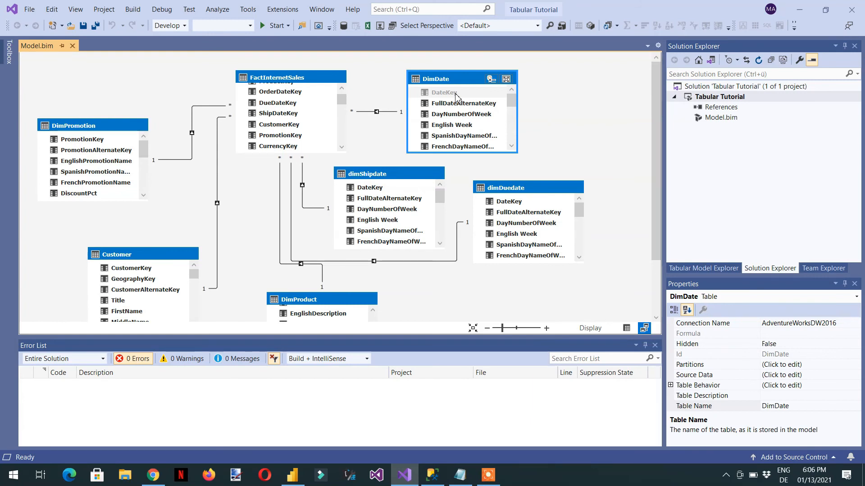
Save the model with the hidden DateKey and redeploy the Tabular Tutorial project, closing the deployment report.
left_click(95, 25)
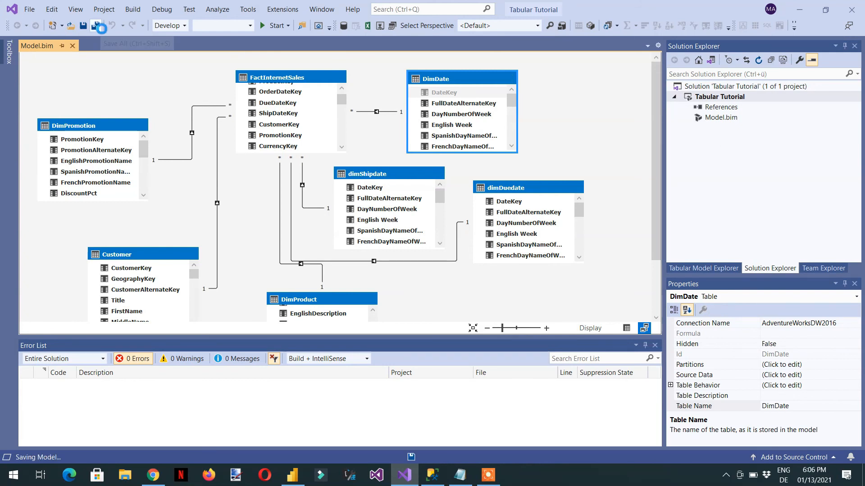
right_click(726, 100)
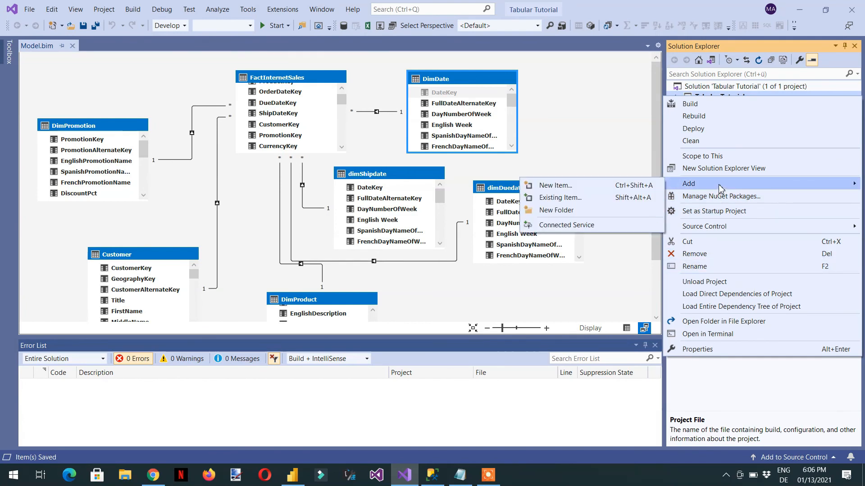
left_click(715, 128)
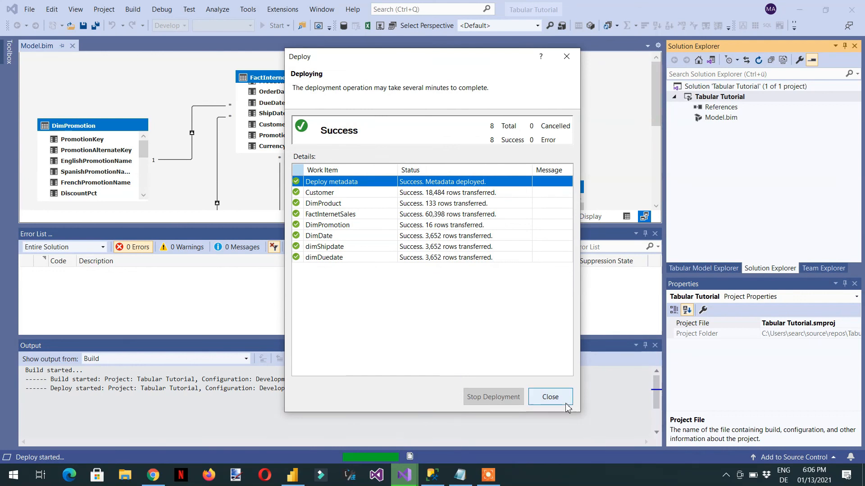
left_click(550, 396)
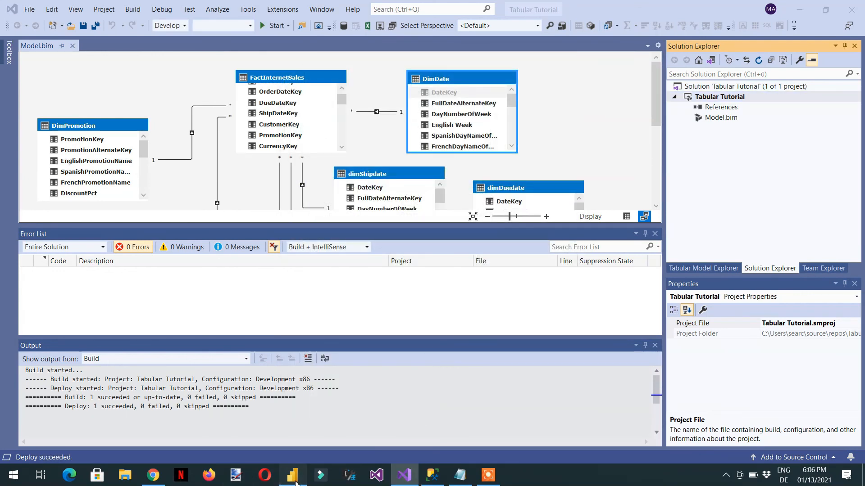
Switch to Power BI Desktop and refresh the model data to check DateKey's visibility among the DimDate fields.
left_click(293, 477)
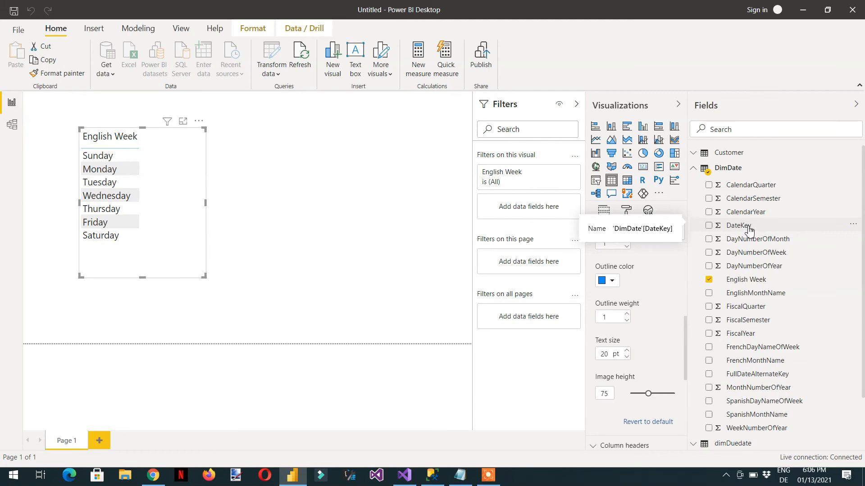
left_click(302, 62)
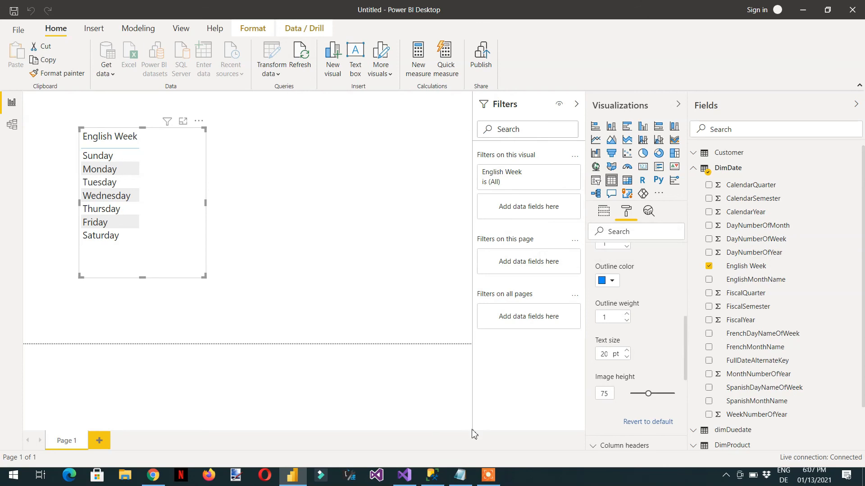
Switch to Visual Studio and close the Output and Error List panes to enlarge the model diagram.
left_click(404, 475)
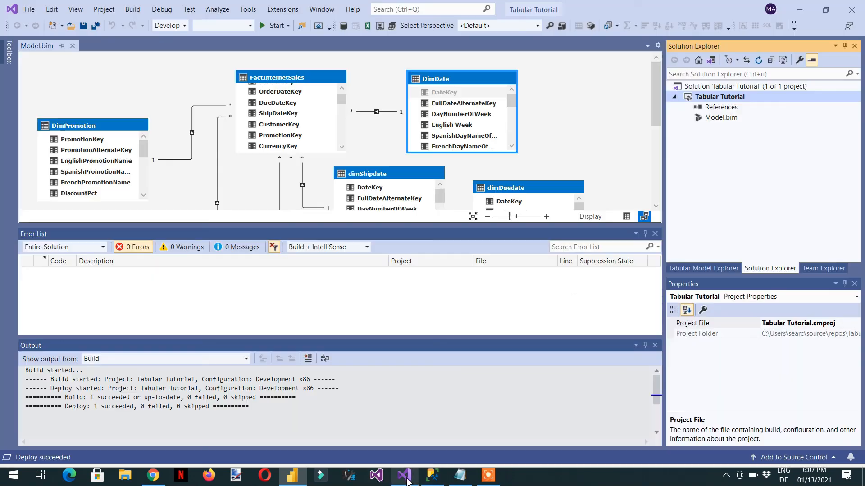
left_click(655, 346)
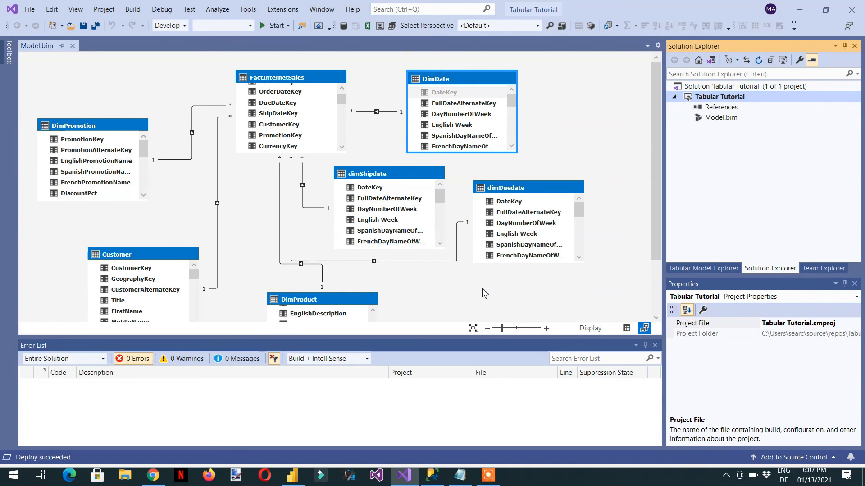
left_click(655, 347)
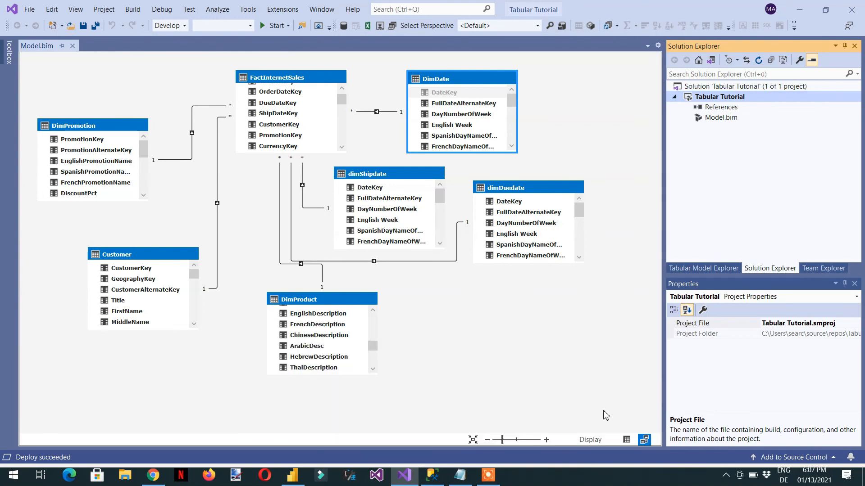